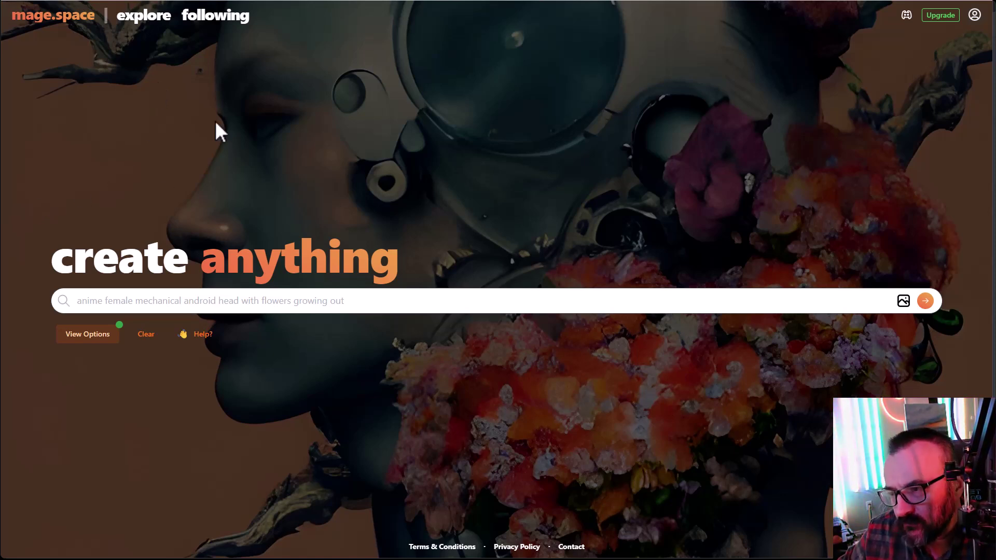
# Paste the green-haired girl in autumn garden prompt and generate the image
pyautogui.click(358, 303)
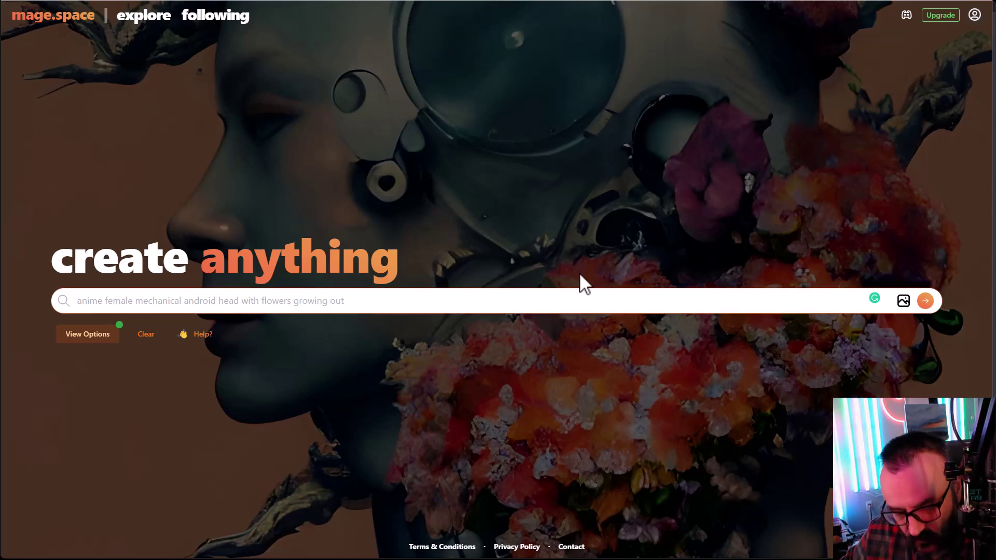
pyautogui.write('1girl, green hair, green eyes, colorful, autumn, cumulonimbus clouds, lighting, blue sky, falling leaves, garden')
pyautogui.click(925, 300)
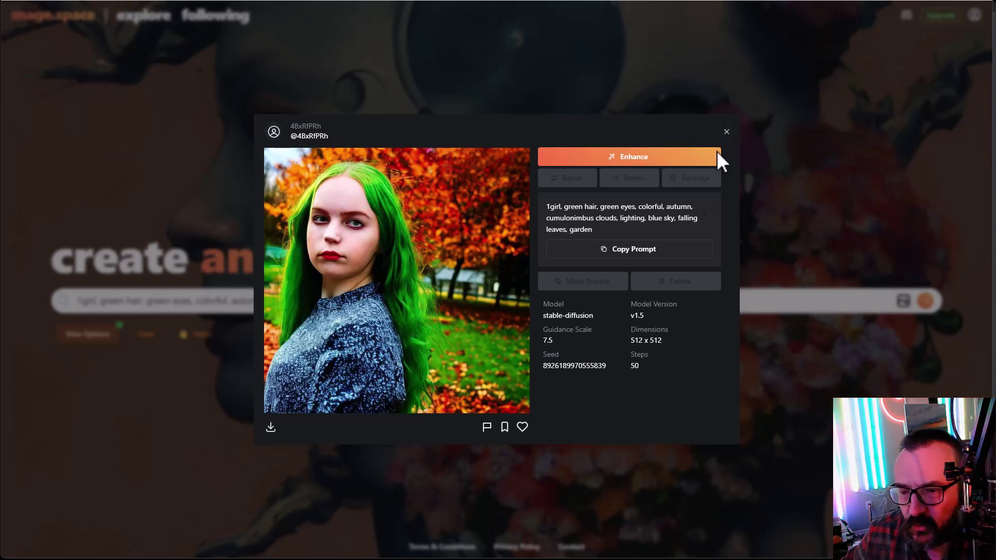
# Check the result's 512 x 512 dimensions in its details, then close the details
pyautogui.moveTo(678, 345); pyautogui.dragTo(639, 341)
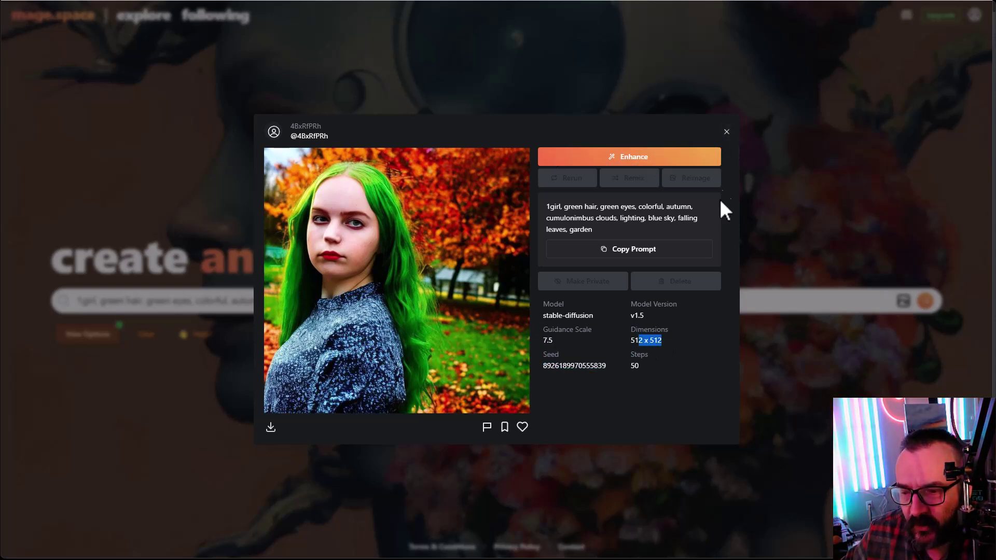
pyautogui.click(727, 133)
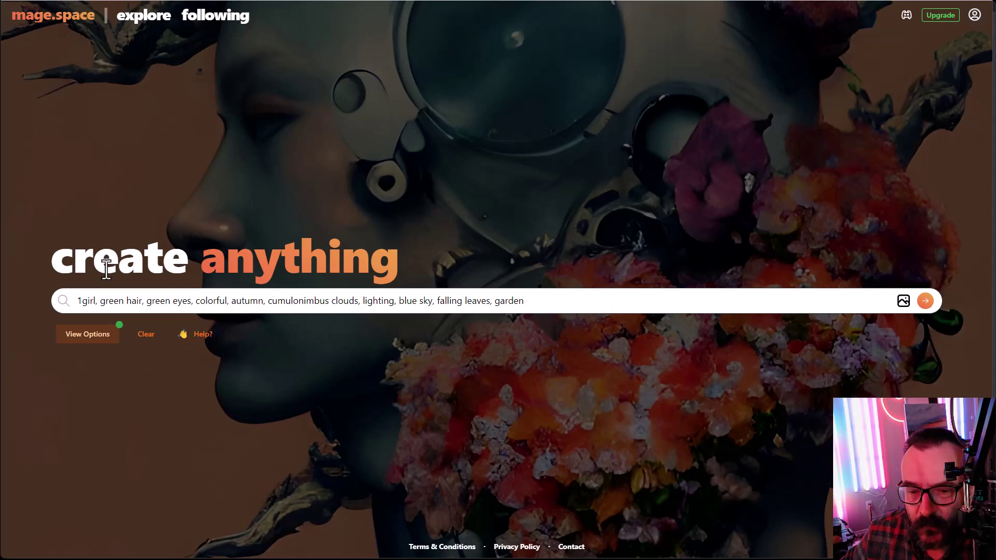
# Expand View Options, then go to the membership Plans page from the account menu
pyautogui.click(88, 335)
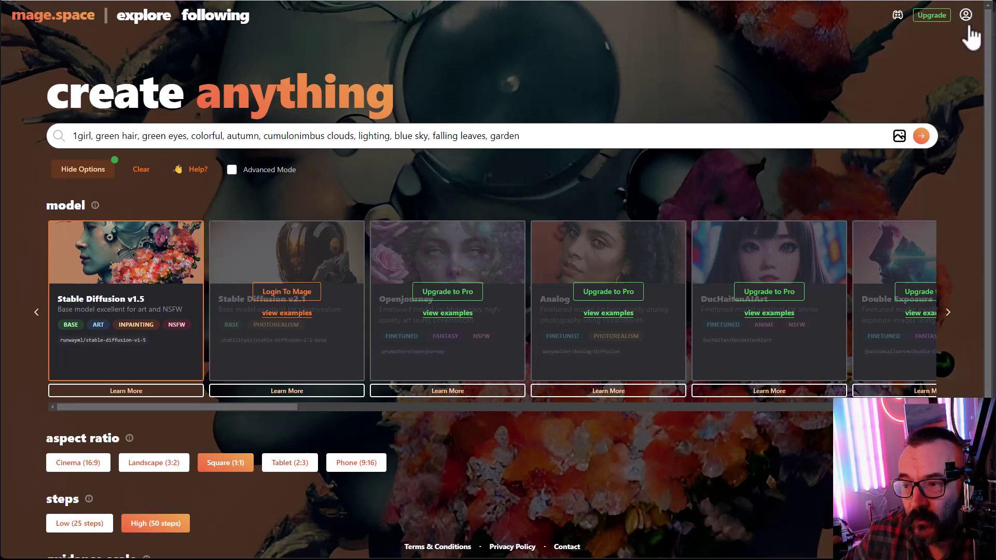
pyautogui.click(965, 16)
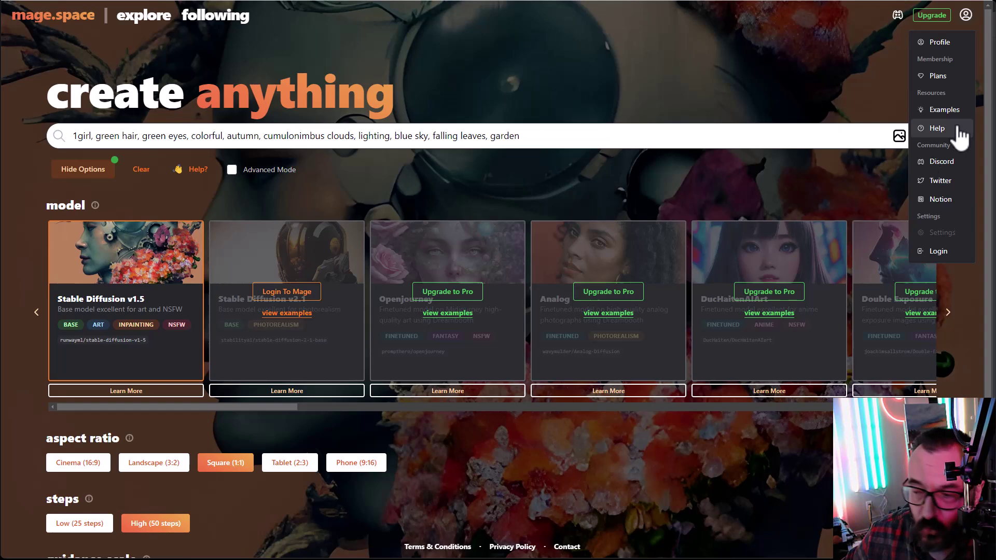
pyautogui.click(944, 90)
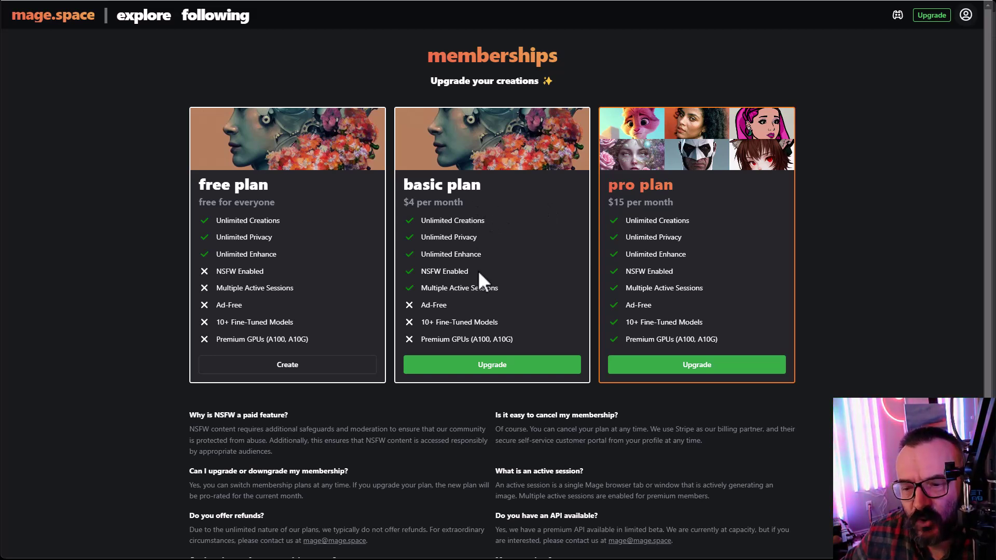
# Compare the plans, highlighting the basic plan's NSFW Enabled feature
pyautogui.moveTo(480, 275); pyautogui.dragTo(438, 276)
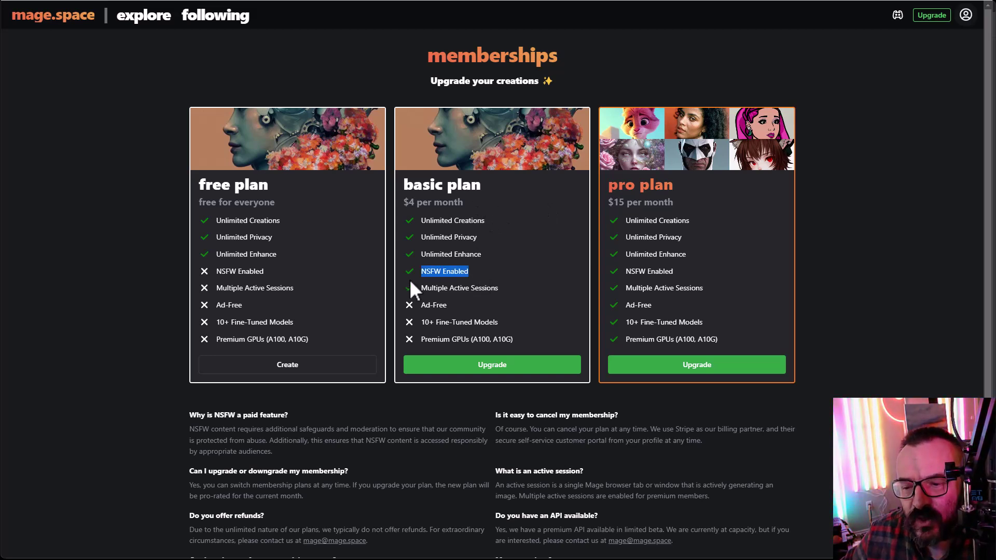
pyautogui.click(483, 272)
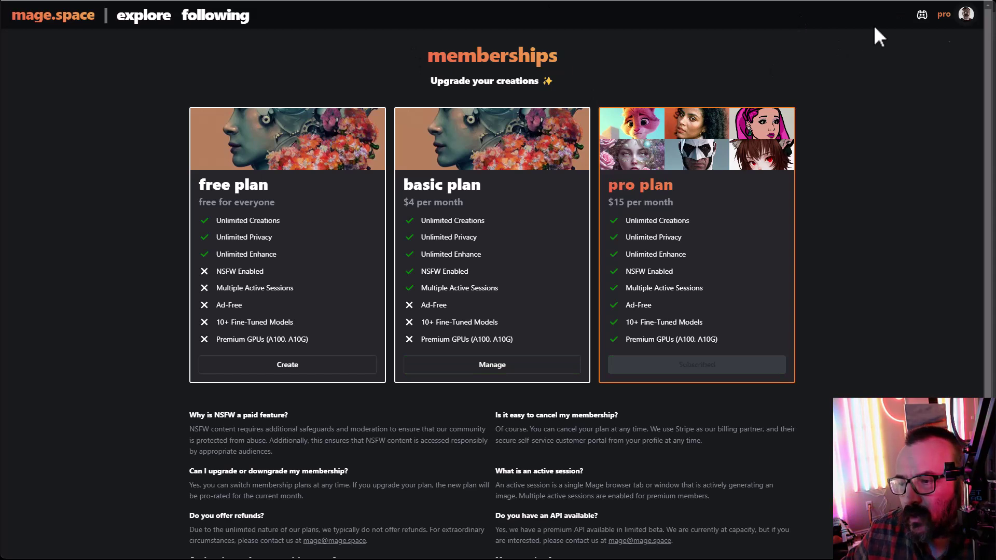
# Return to the create page and scroll the model carousel to anime models like Anything v3.0
pyautogui.click(48, 17)
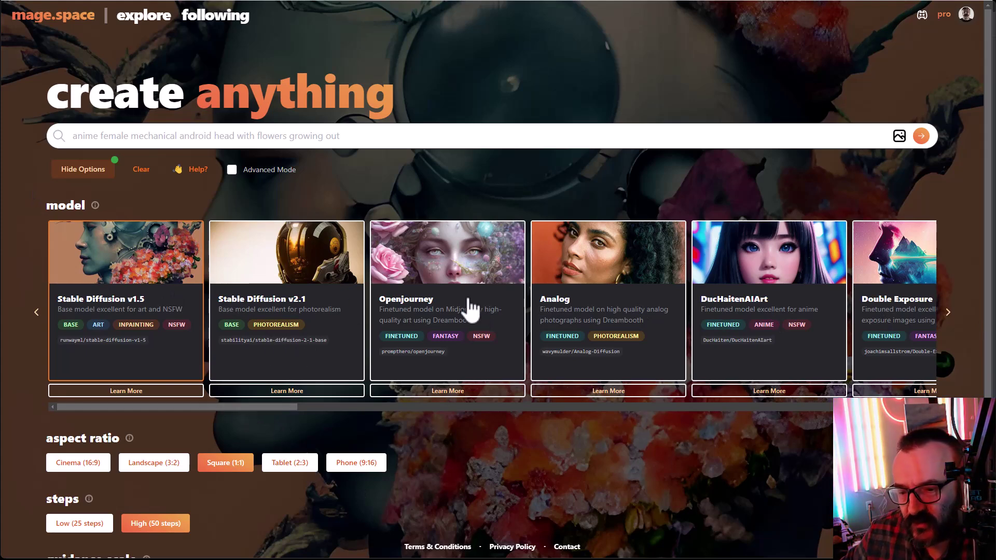
pyautogui.moveTo(274, 406); pyautogui.dragTo(469, 405)
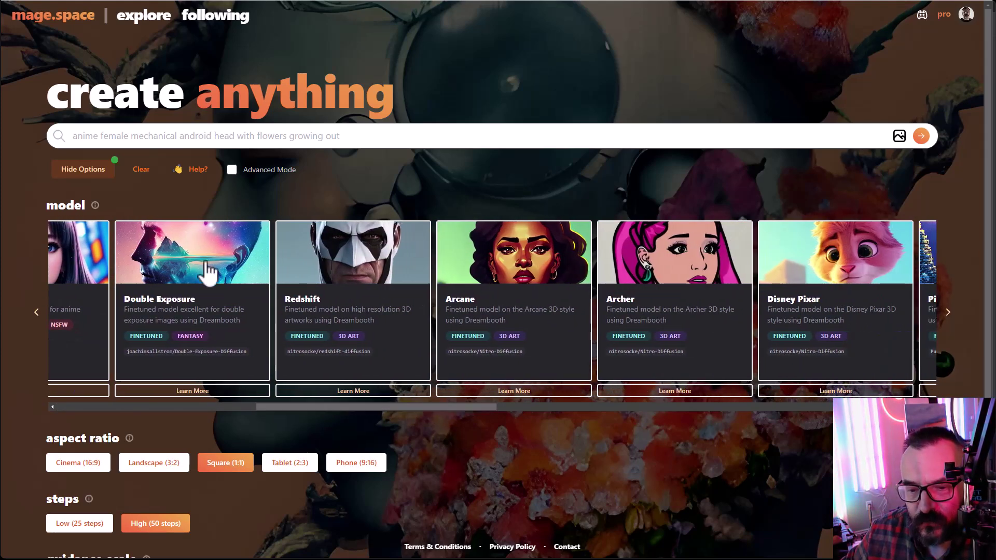
pyautogui.moveTo(369, 404); pyautogui.dragTo(573, 406)
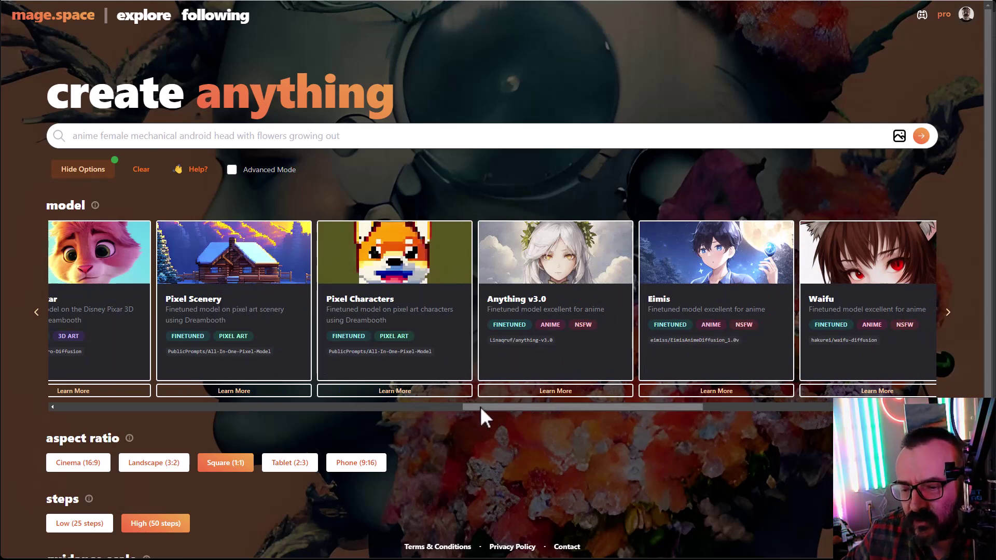
pyautogui.moveTo(480, 407); pyautogui.dragTo(531, 407)
pyautogui.moveTo(667, 407); pyautogui.dragTo(816, 405)
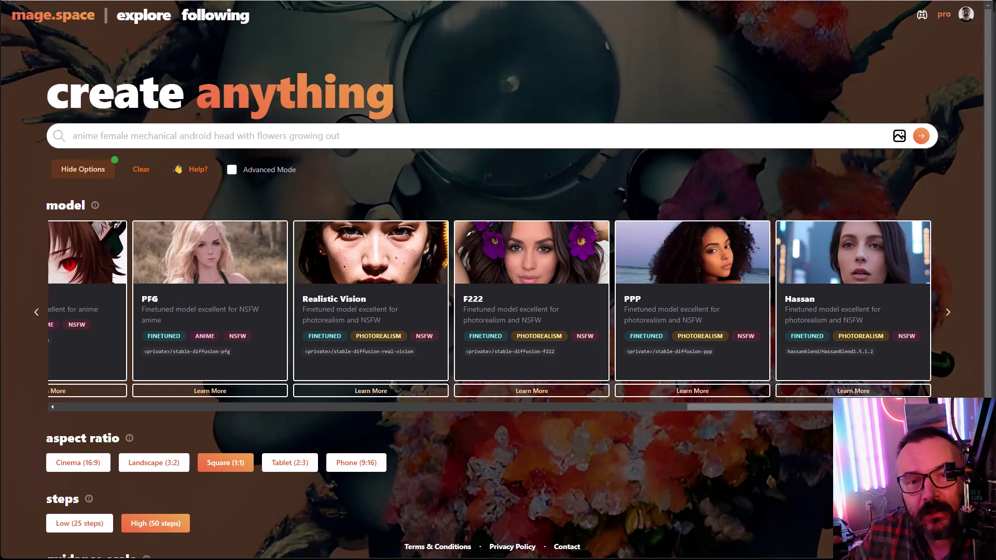
pyautogui.hscroll(-1, 490, 309)
pyautogui.moveTo(889, 407); pyautogui.dragTo(643, 411)
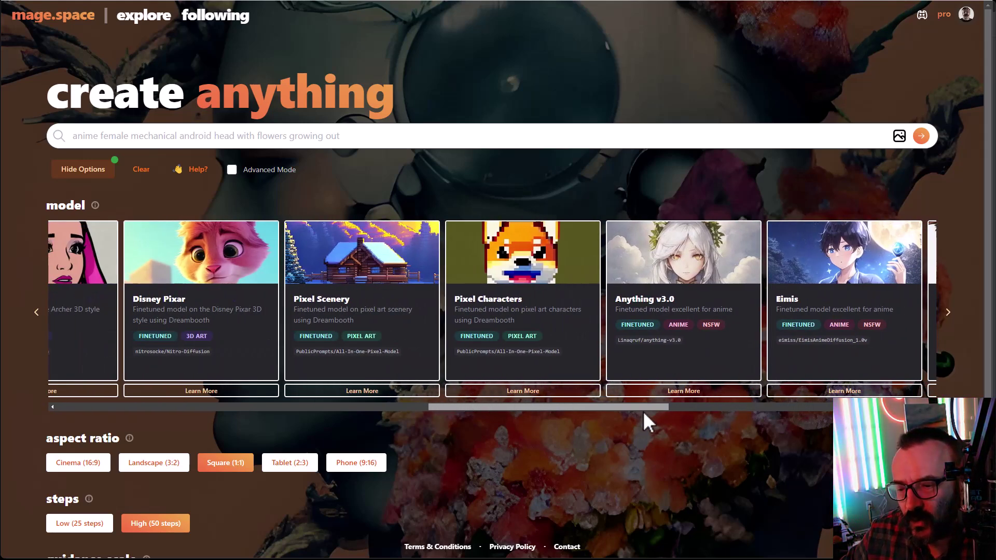
# Choose Anything v3.0, paste the prompt, and set Landscape (3:2), higher steps and guidance 12.7
pyautogui.click(637, 282)
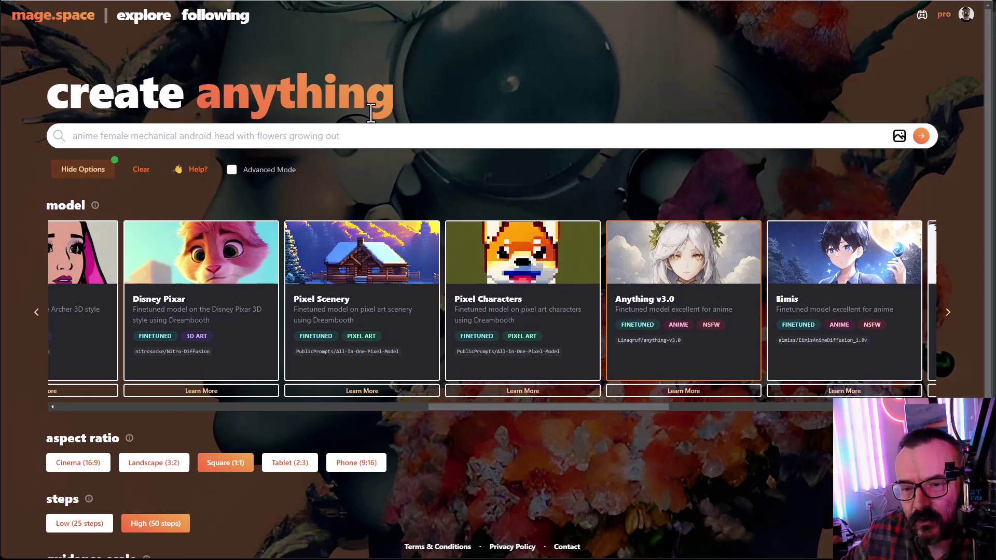
pyautogui.write('1girl, green hair, green eyes, colorful, autumn, cumulonimbus clouds, lighting, blue sky, falling leaves, garden')
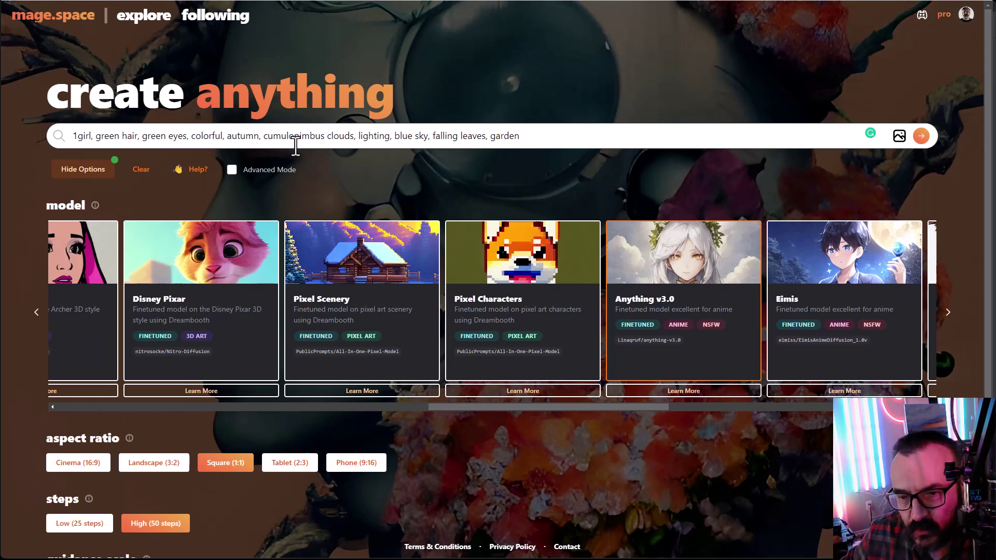
pyautogui.click(232, 169)
pyautogui.scroll(-4, 235, 165)
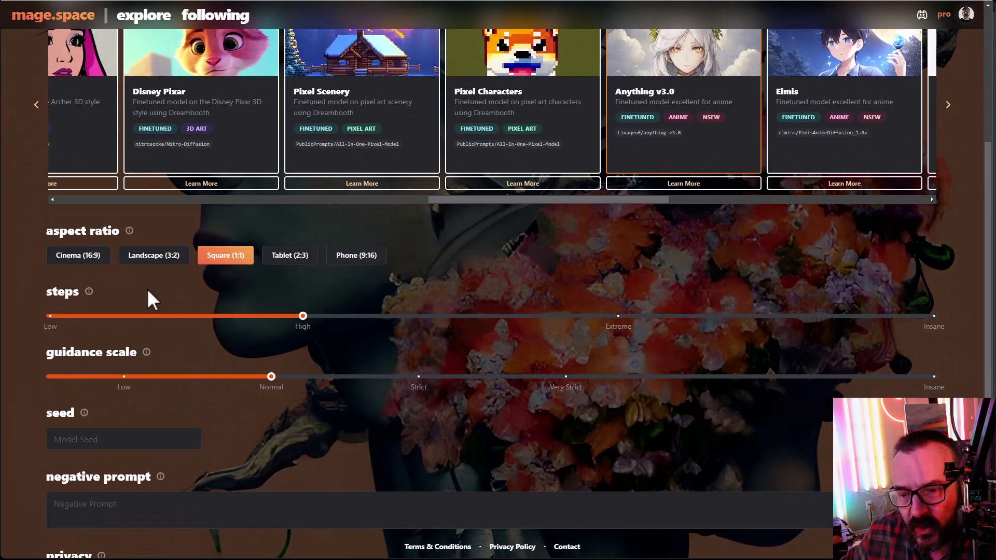
pyautogui.click(155, 255)
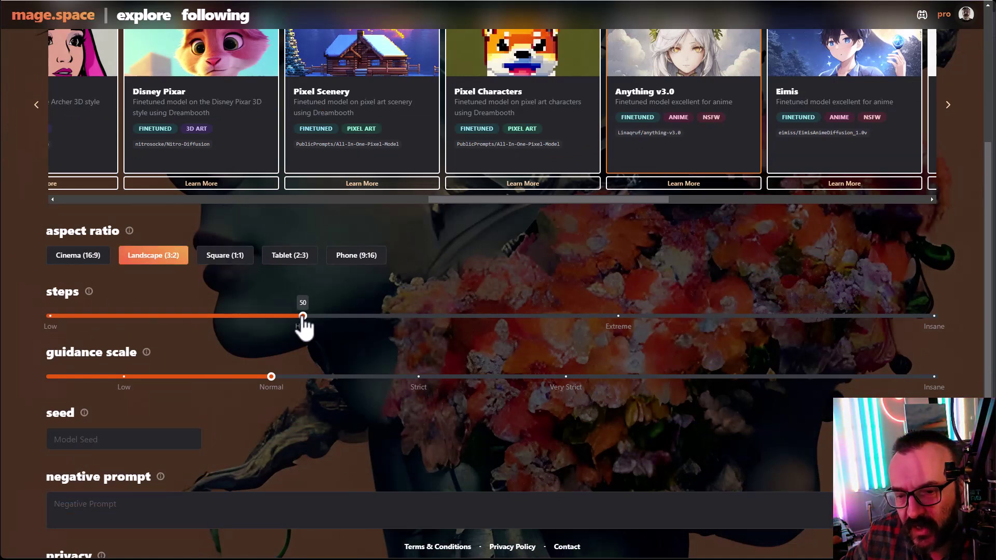
pyautogui.moveTo(303, 316); pyautogui.dragTo(655, 335)
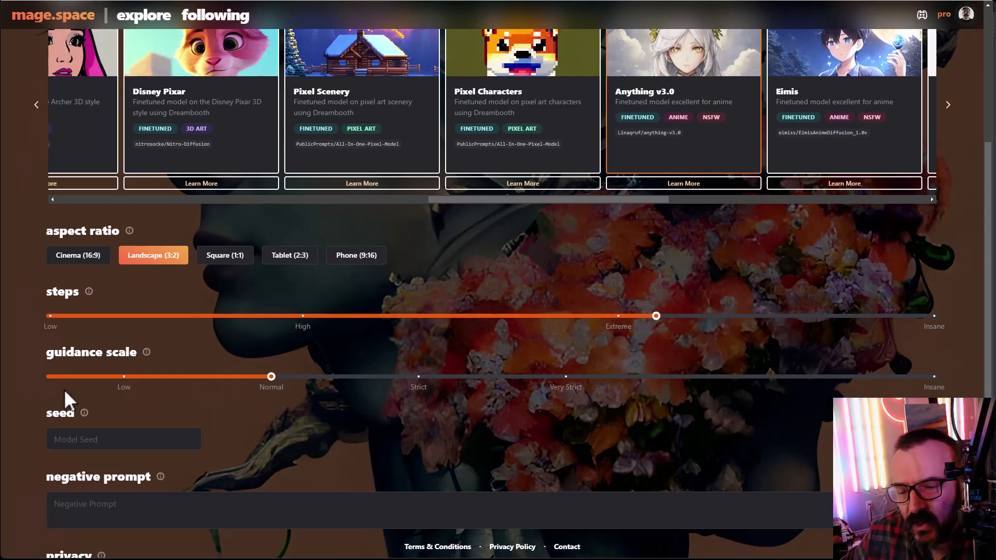
pyautogui.moveTo(274, 378); pyautogui.dragTo(423, 379)
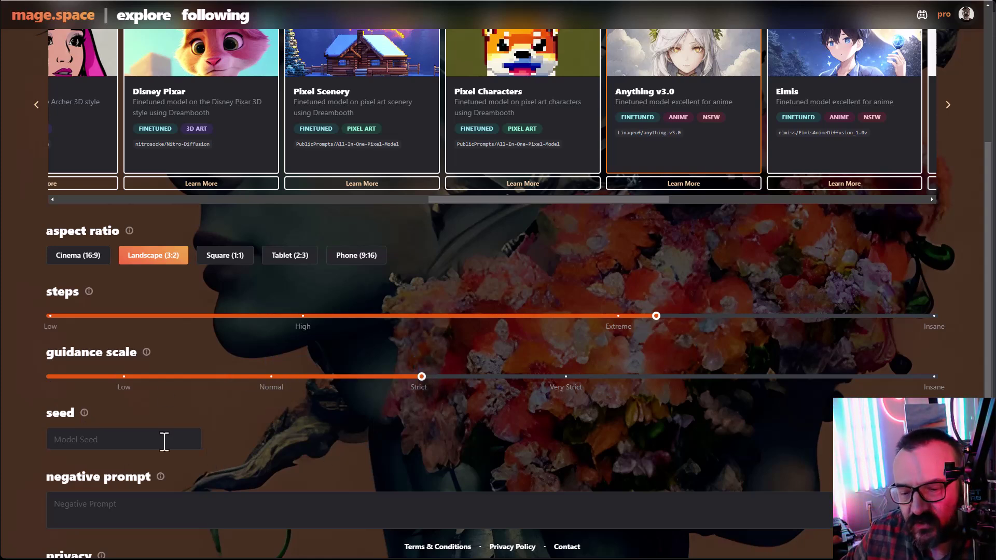
pyautogui.scroll(-2, 164, 442)
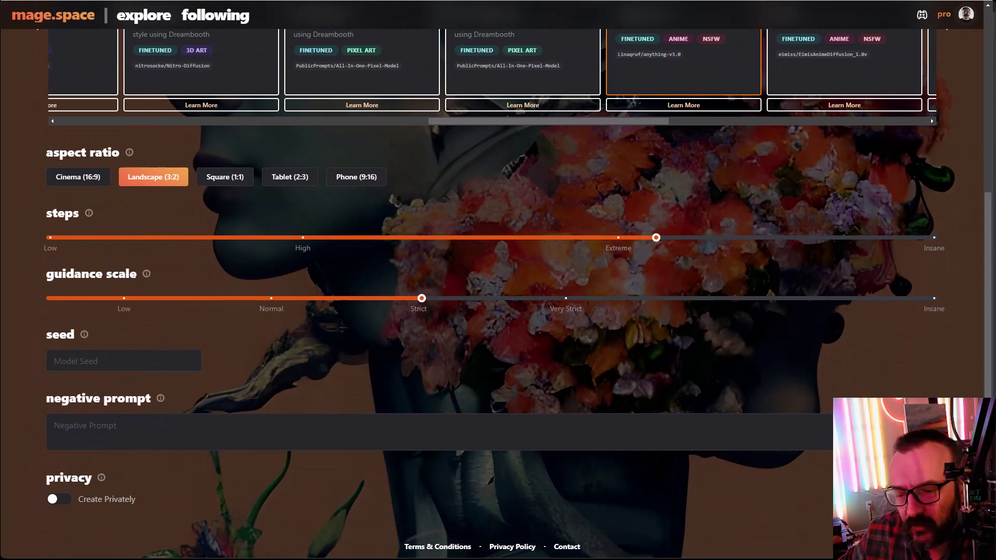
pyautogui.scroll(5, 223, 358)
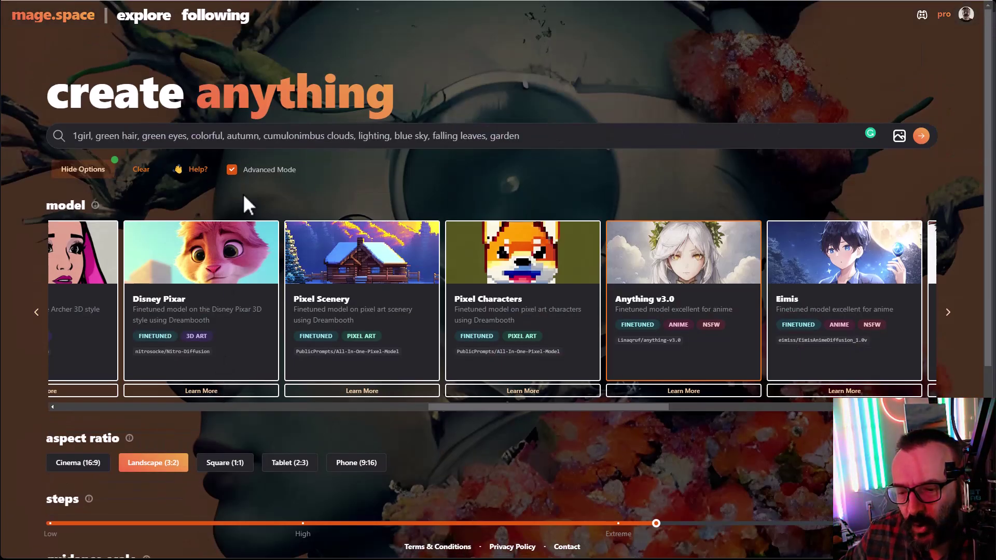
# Generate the Anything v3.0 landscape render at 768 x 512 and close its details
pyautogui.click(921, 137)
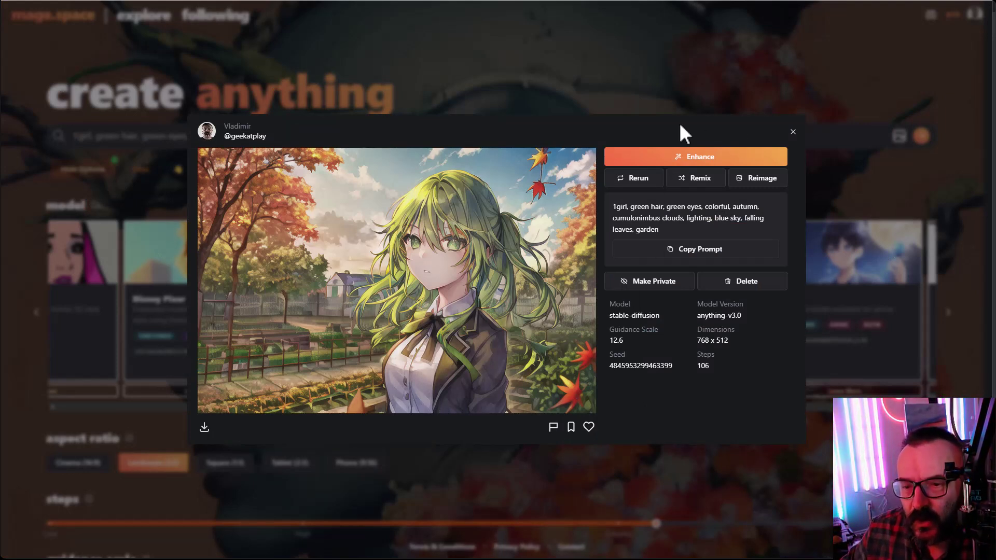
pyautogui.click(793, 133)
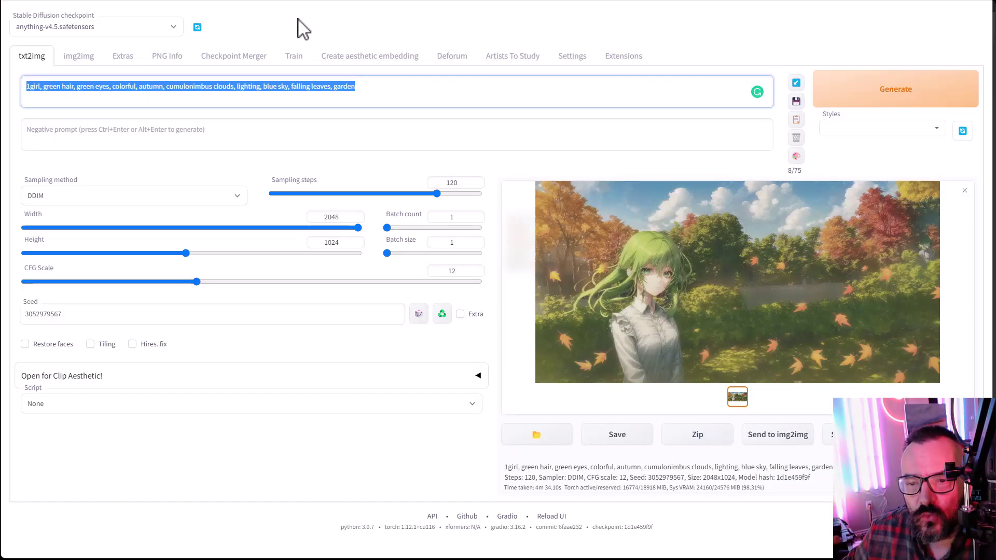
# Glance at the AUTOMATIC1111 checkpoint list without changing it, then return to Mage.space
pyautogui.click(284, 164)
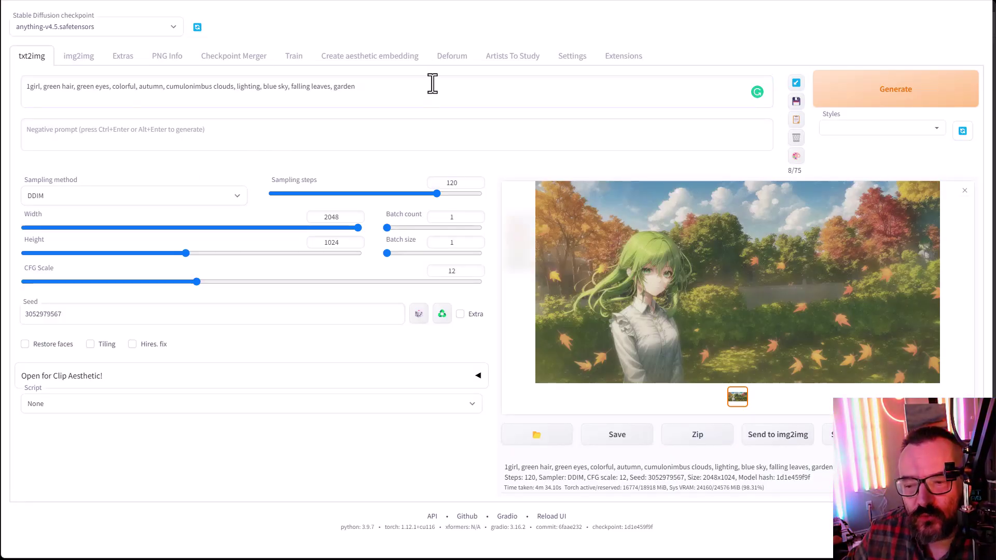
pyautogui.click(176, 27)
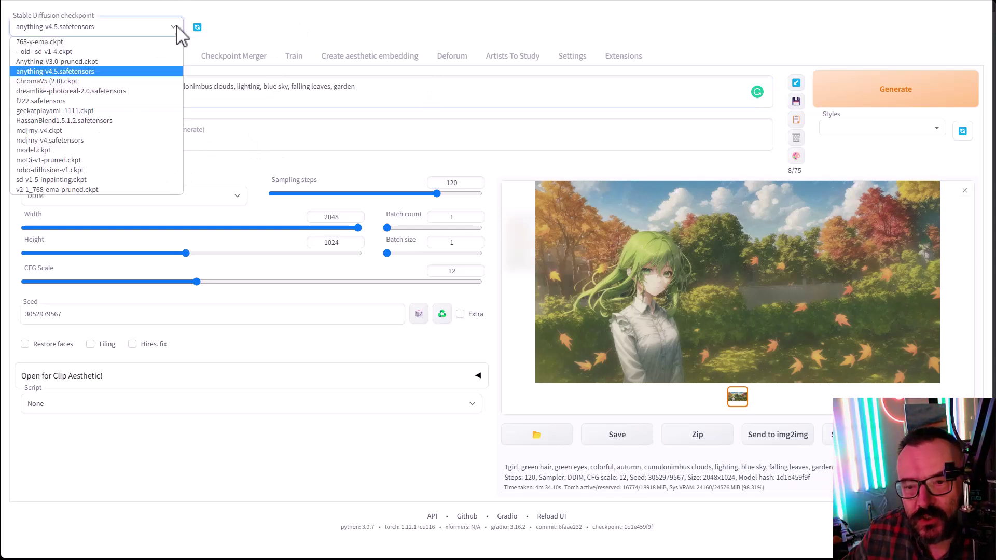
pyautogui.click(352, 35)
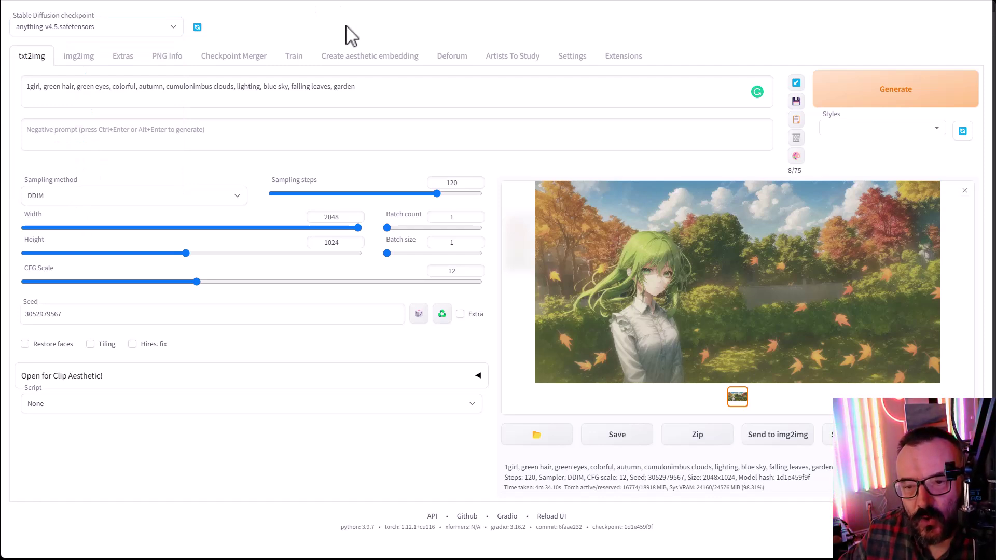
pyautogui.click(126, 1)
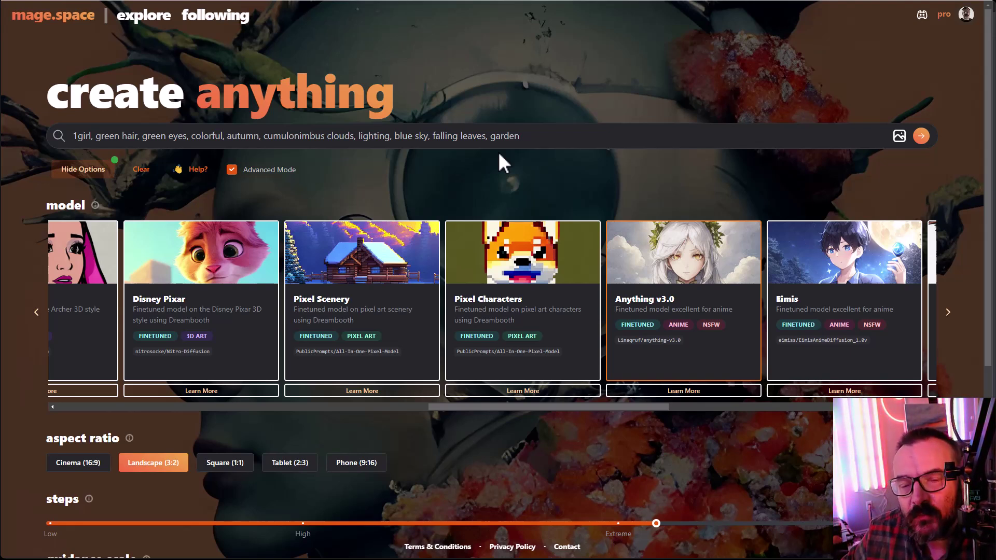
# Open your profile gallery and scroll down to the gold-framed portrait
pyautogui.click(966, 15)
pyautogui.click(939, 45)
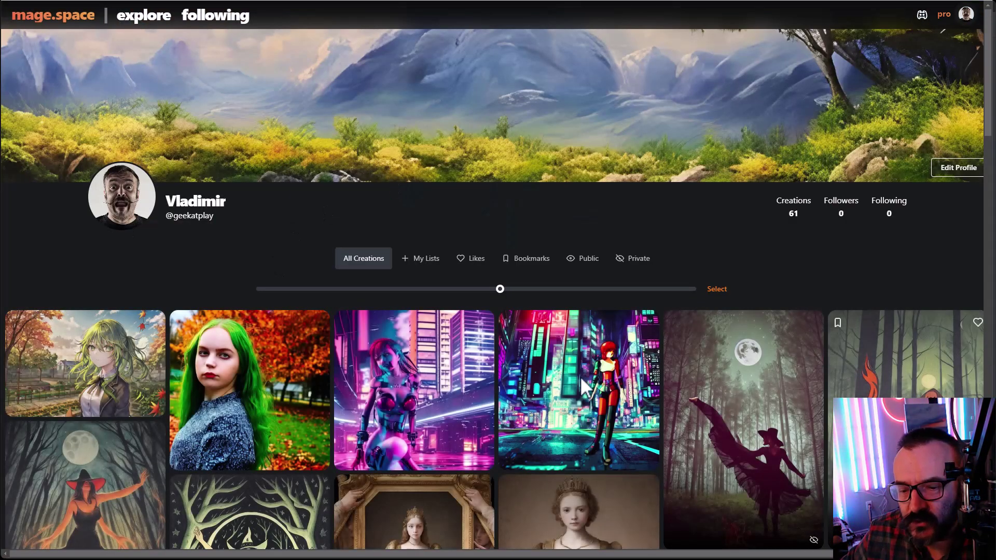
pyautogui.scroll(-1, 730, 365)
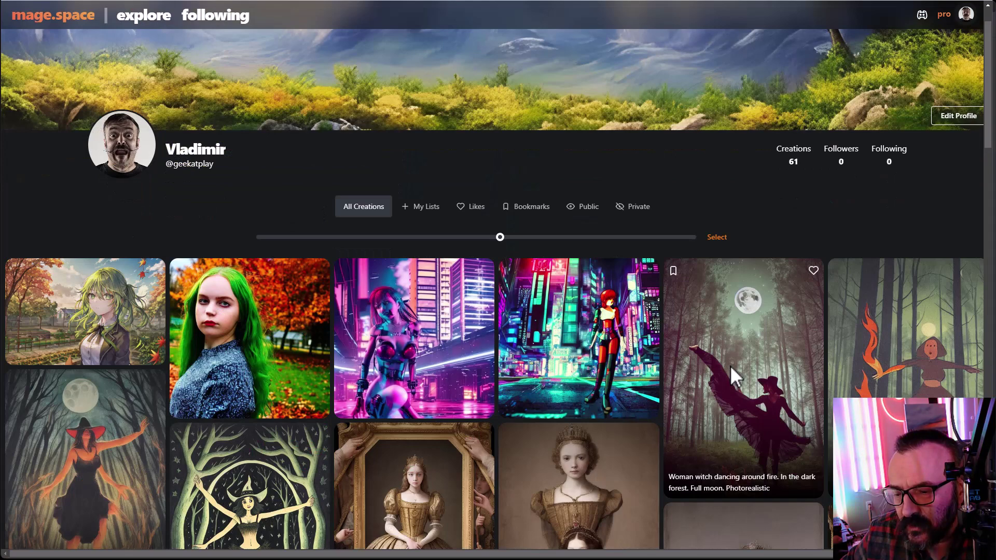
pyautogui.scroll(-1, 565, 330)
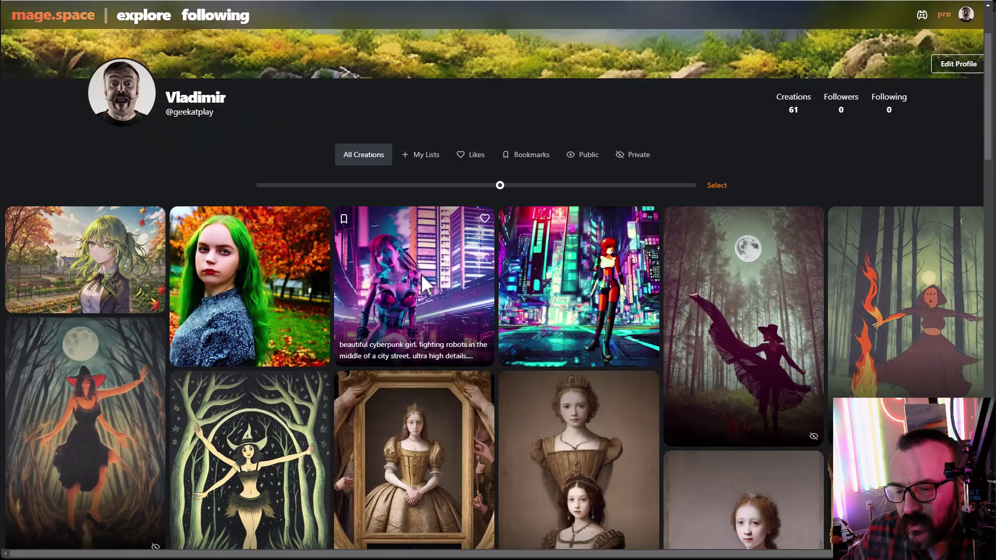
# Inspect the gold-framed queen portrait's 512 x 768 dimensions, then close its details
pyautogui.click(425, 419)
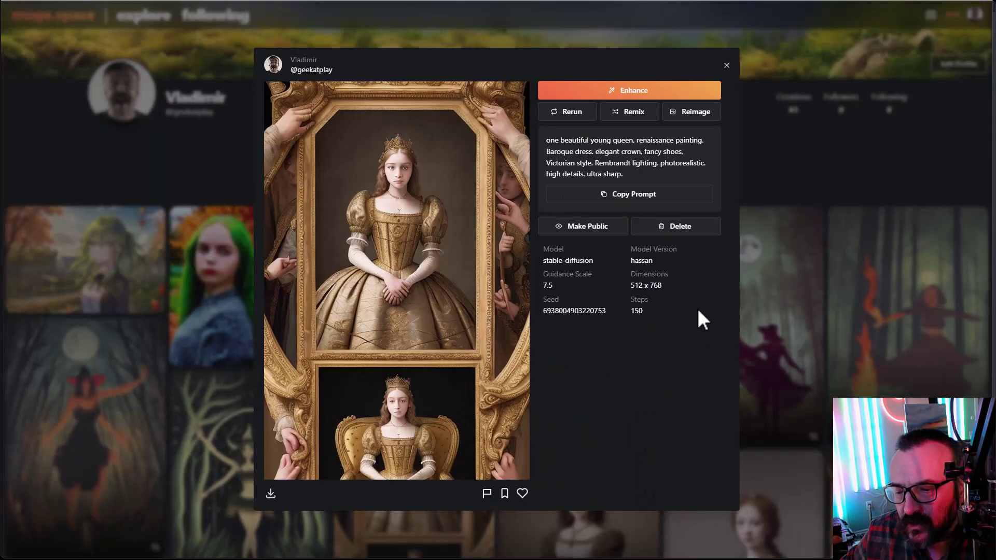
pyautogui.moveTo(663, 286); pyautogui.dragTo(631, 286)
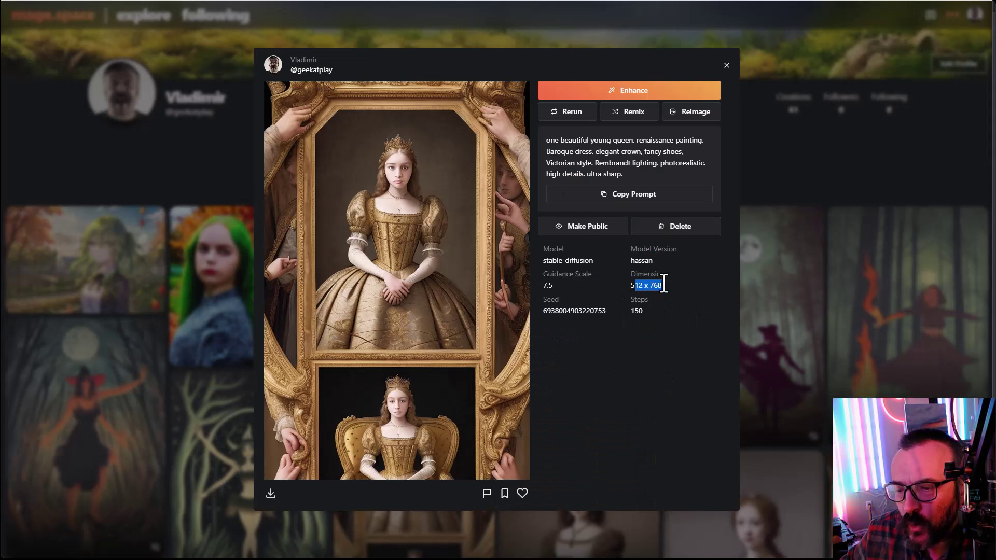
pyautogui.click(640, 304)
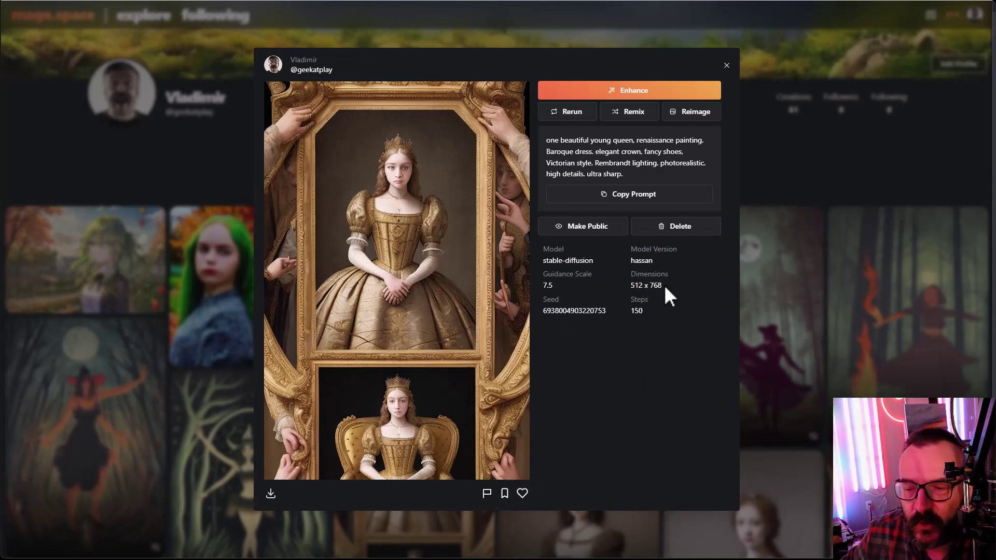
pyautogui.moveTo(652, 293); pyautogui.dragTo(632, 290)
pyautogui.click(654, 286)
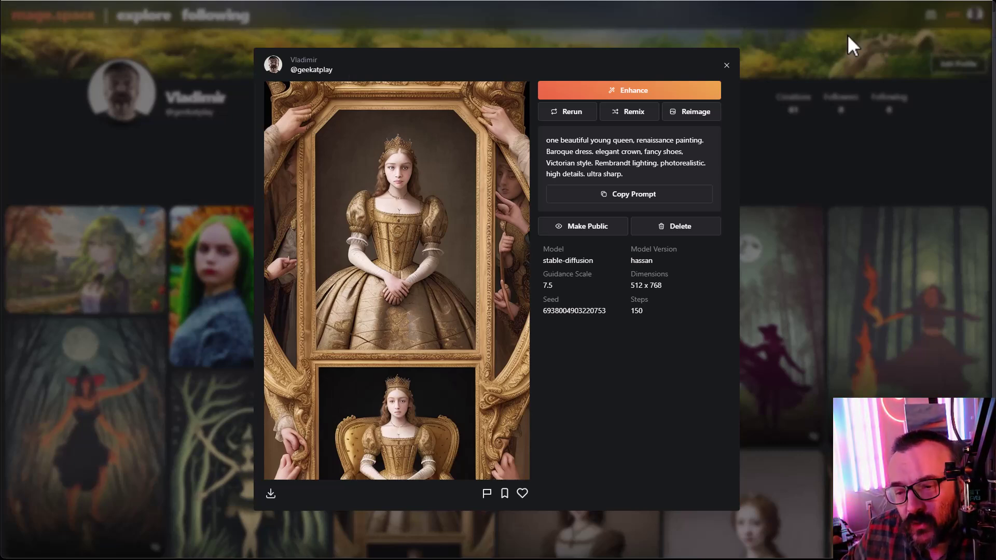
pyautogui.click(726, 67)
# Scroll down the gallery to the renaissance queen portraits
pyautogui.scroll(-2, 540, 306)
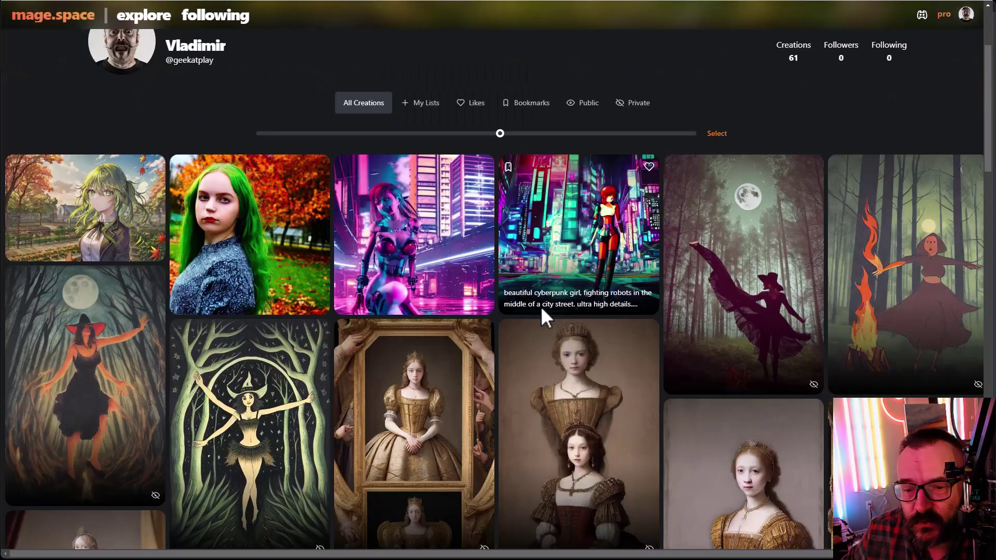
pyautogui.scroll(-2, 415, 347)
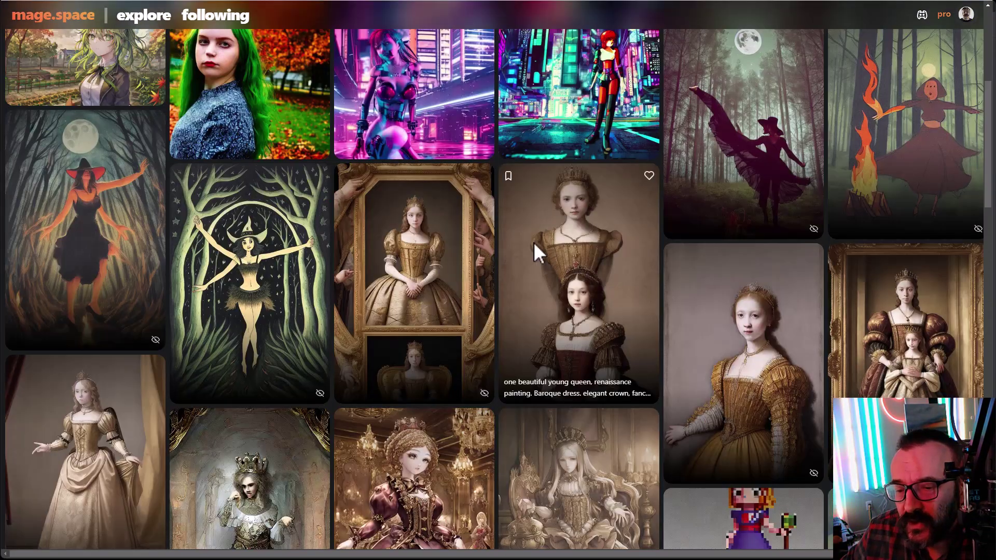
pyautogui.scroll(-2, 675, 249)
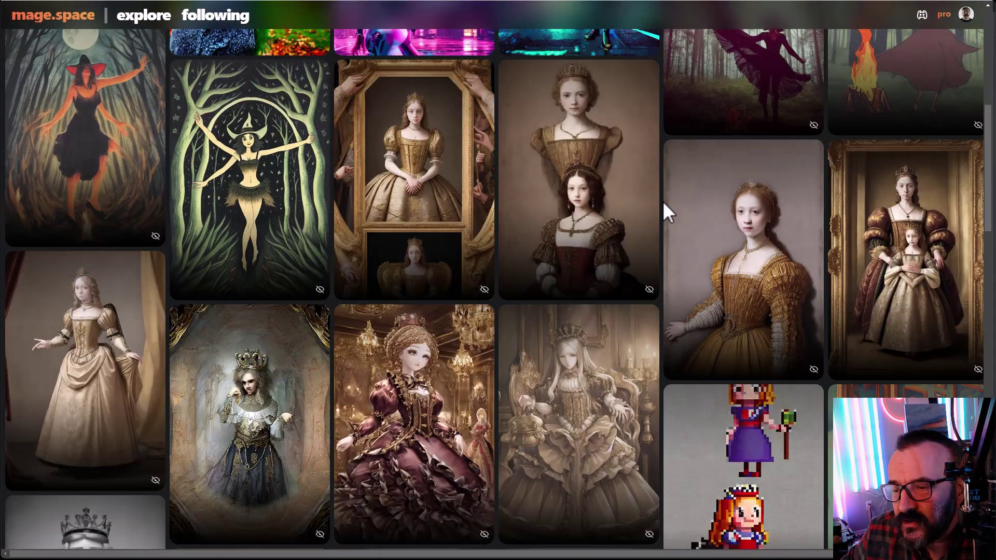
pyautogui.scroll(-1, 663, 201)
pyautogui.click(420, 109)
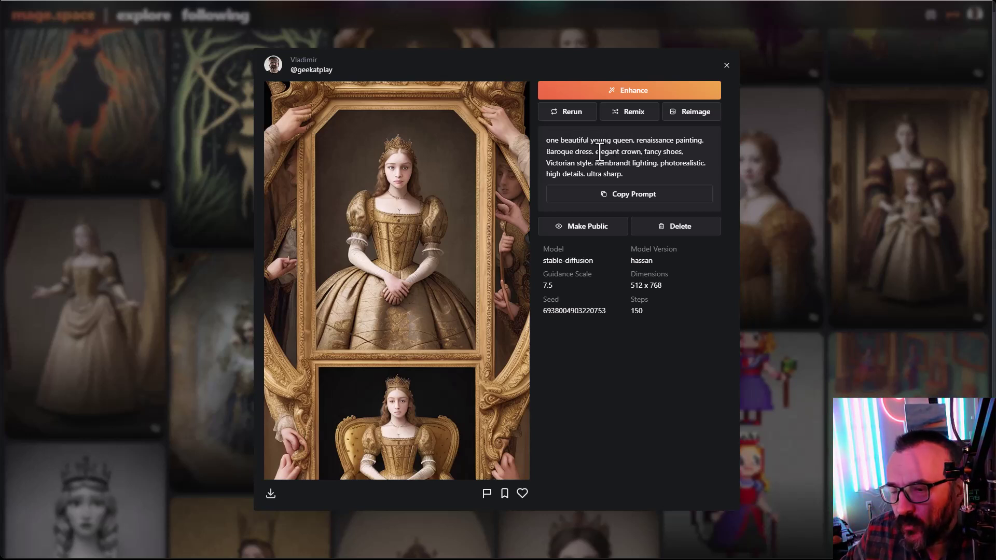
pyautogui.moveTo(595, 152); pyautogui.dragTo(644, 156)
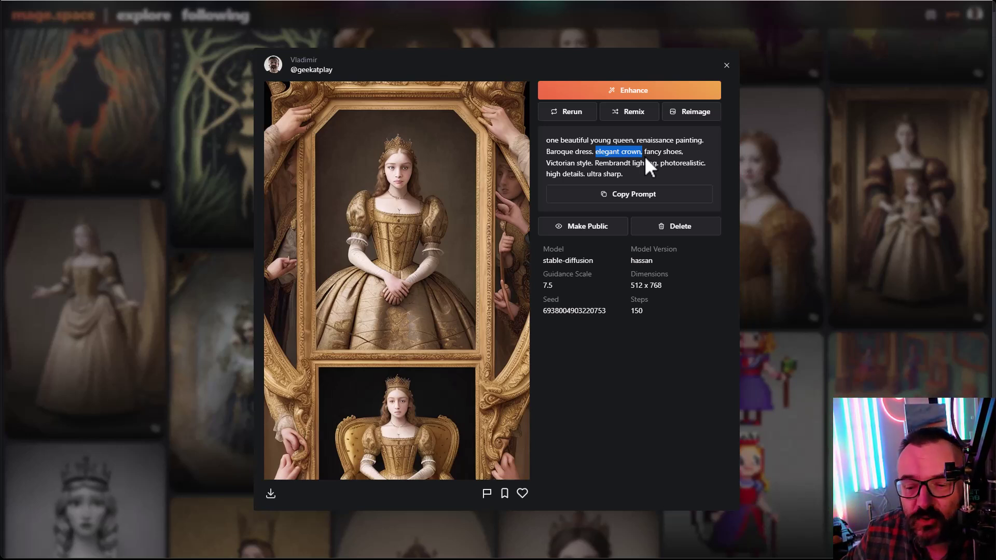
pyautogui.click(655, 151)
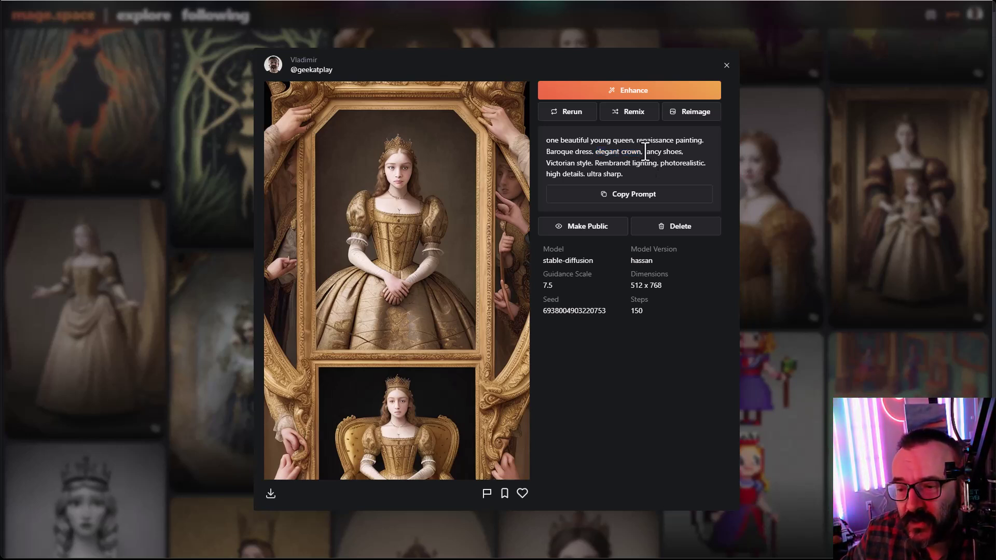
pyautogui.moveTo(644, 151); pyautogui.dragTo(680, 156)
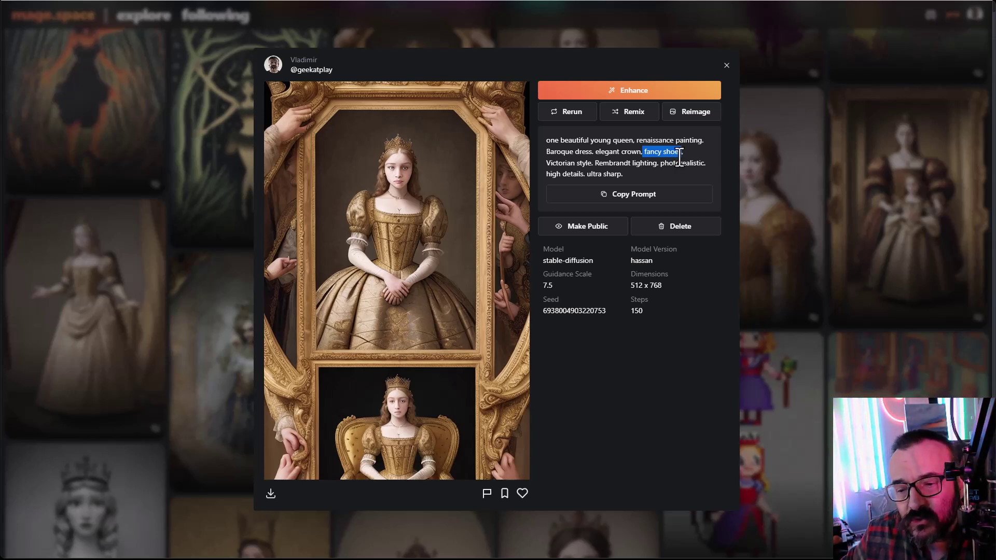
pyautogui.click(702, 158)
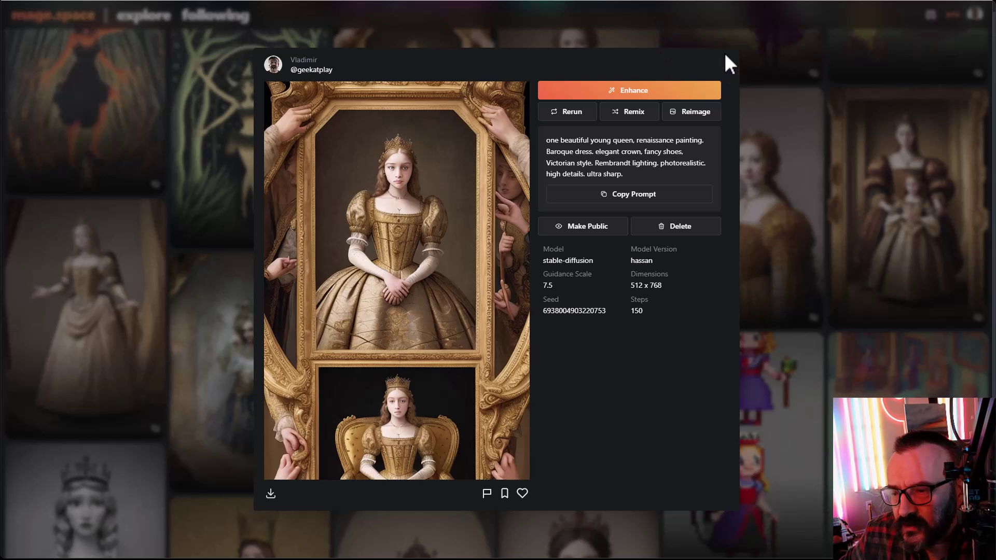
pyautogui.click(726, 66)
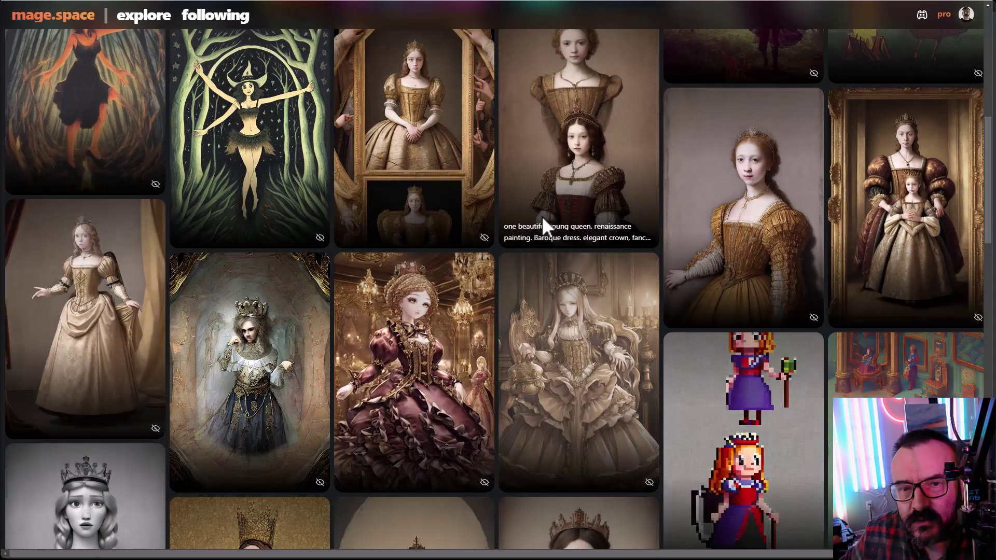
# Check the details of the purple-dress queen (eimis) and the pale queen (anything-v3.0)
pyautogui.click(416, 348)
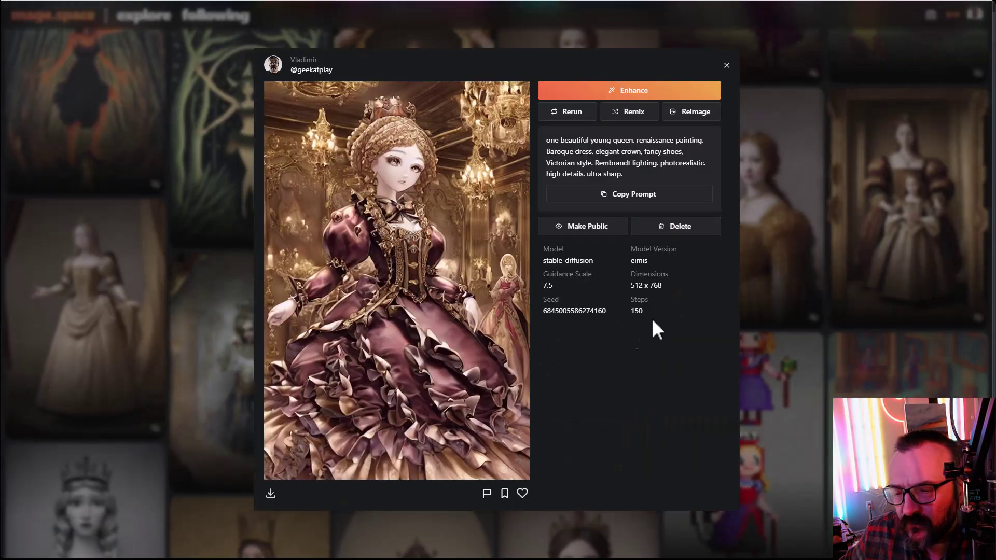
pyautogui.click(727, 67)
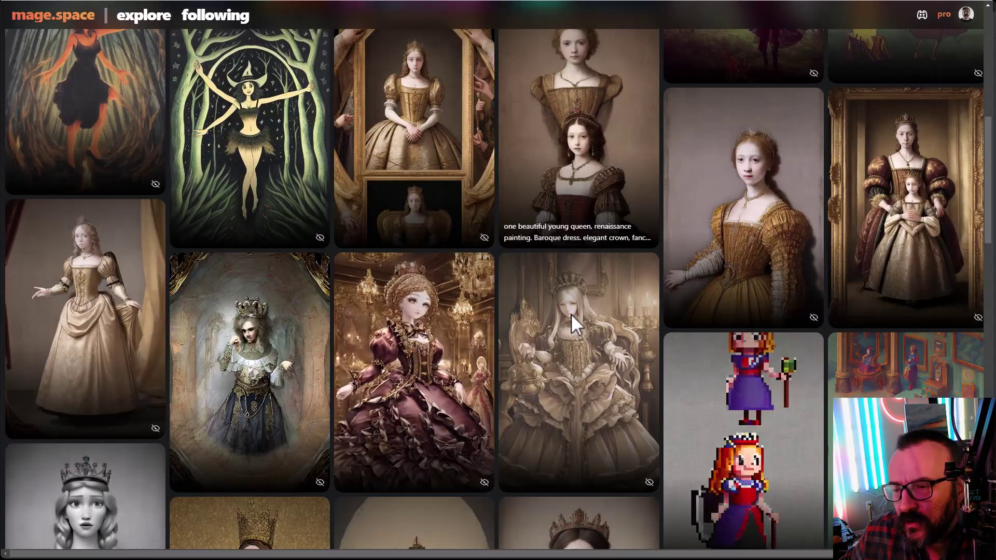
pyautogui.click(558, 364)
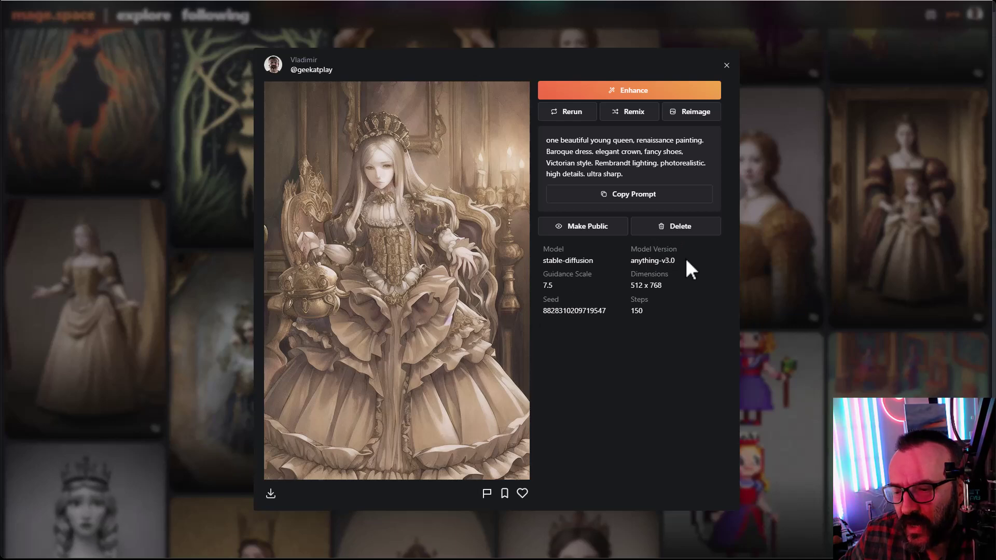
pyautogui.moveTo(685, 264); pyautogui.dragTo(608, 260)
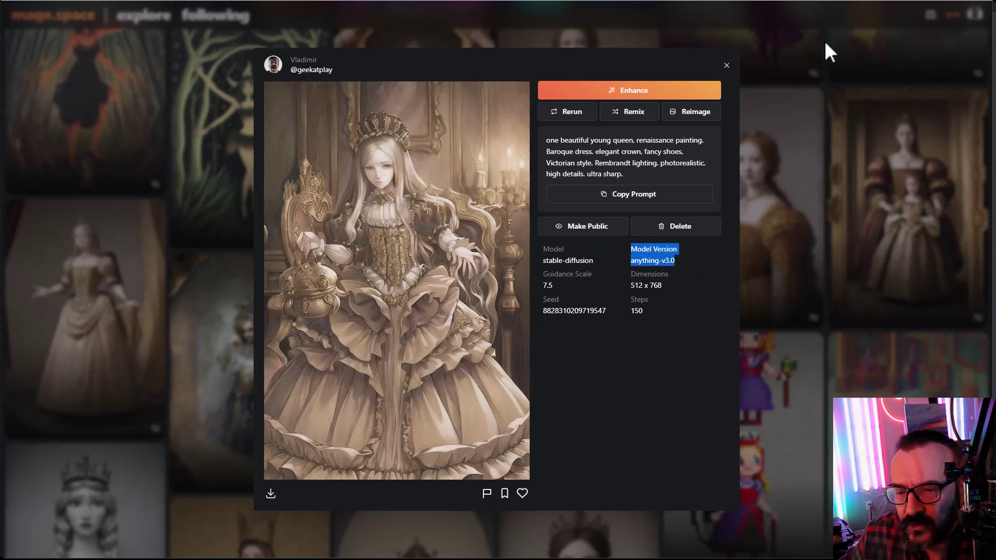
pyautogui.click(726, 66)
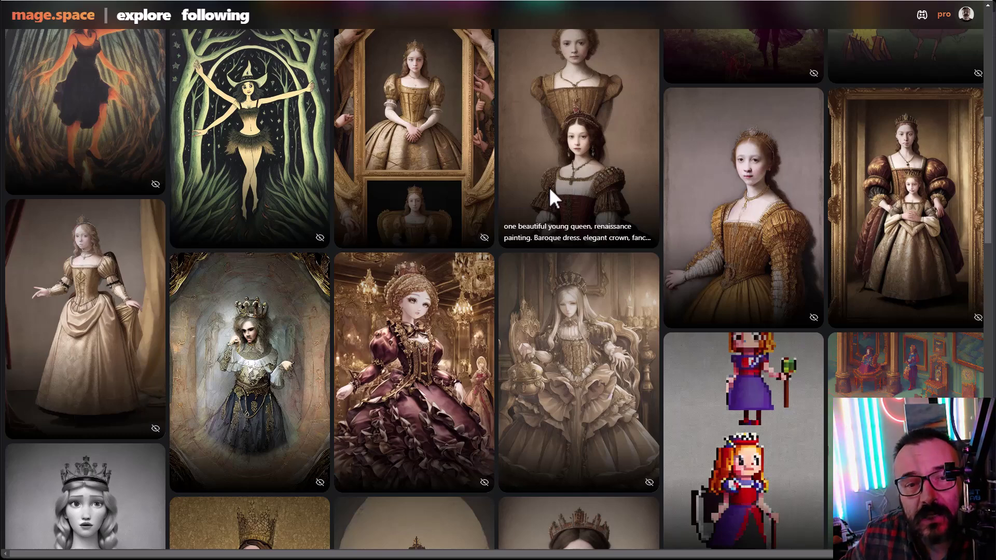
# Scroll down and review the archer queen and panoramic landscape creations' details
pyautogui.scroll(-2, 548, 187)
pyautogui.scroll(-3, 533, 222)
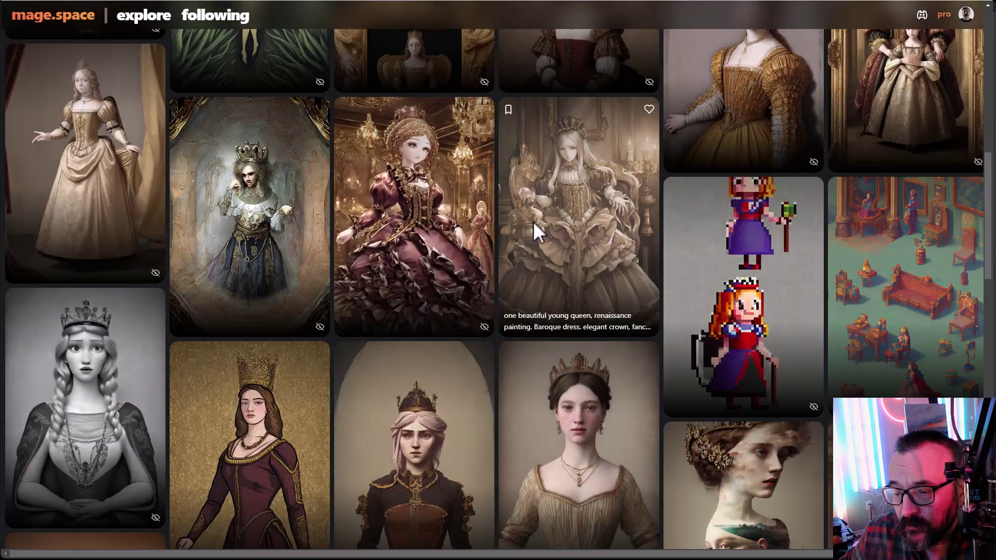
pyautogui.scroll(-3, 75, 278)
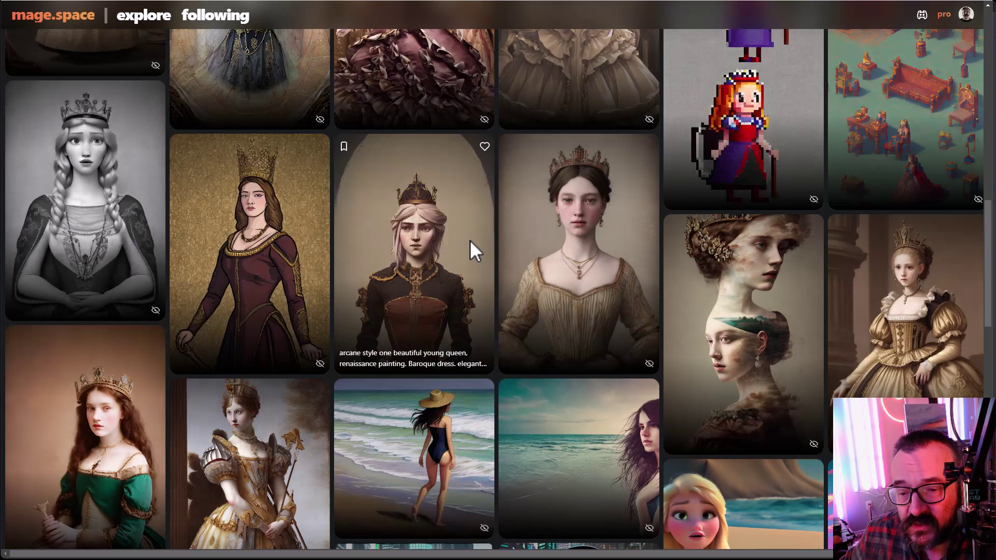
pyautogui.click(244, 214)
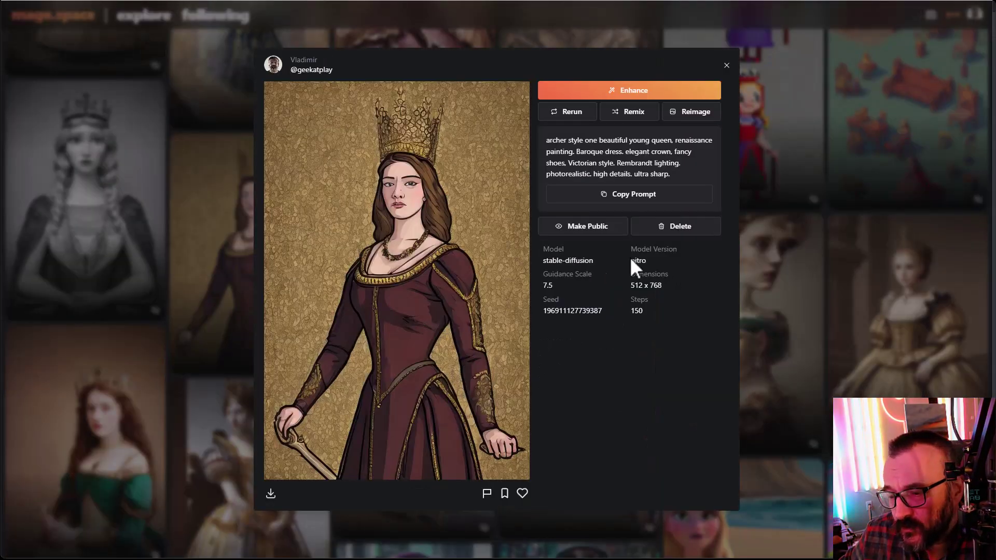
pyautogui.click(826, 281)
pyautogui.scroll(-3, 415, 264)
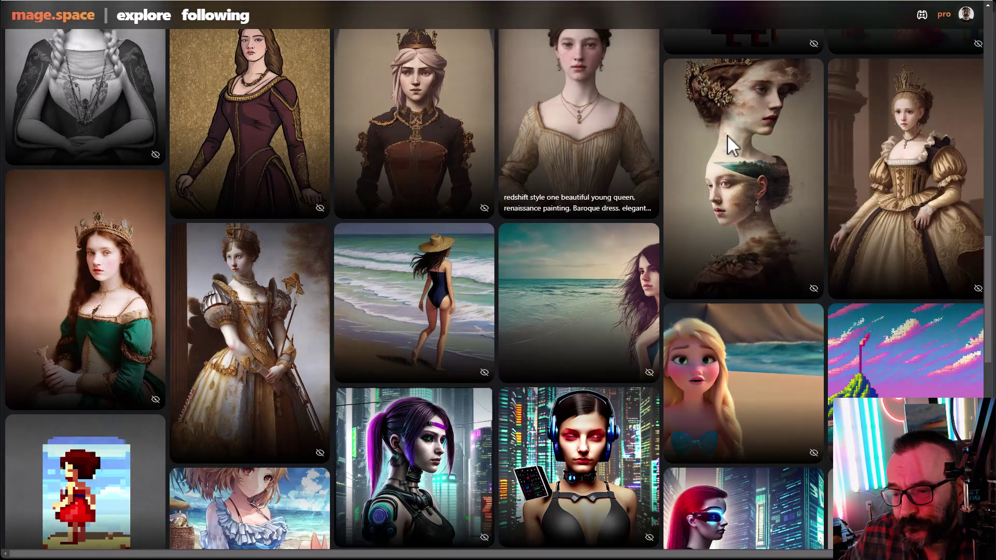
pyautogui.scroll(-8, 536, 175)
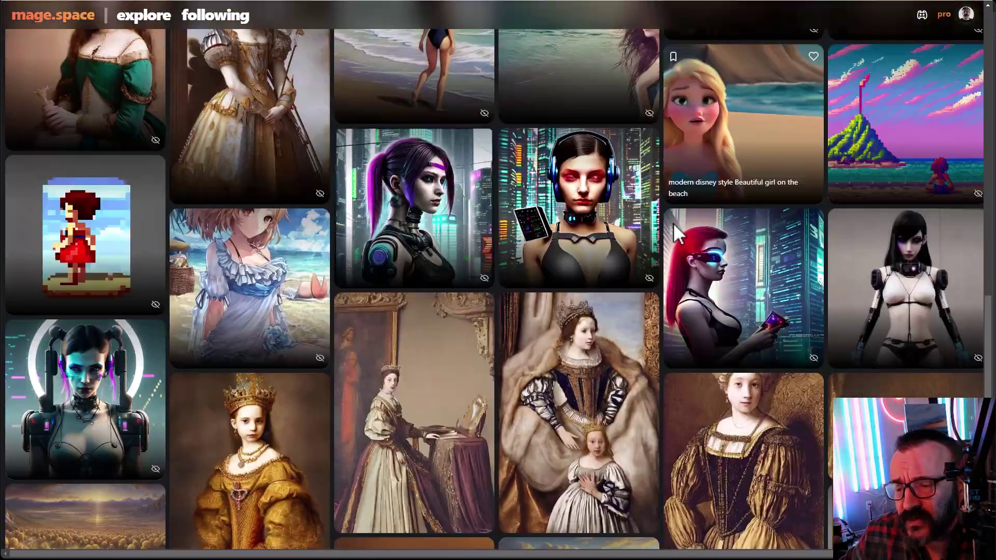
pyautogui.scroll(-5, 733, 312)
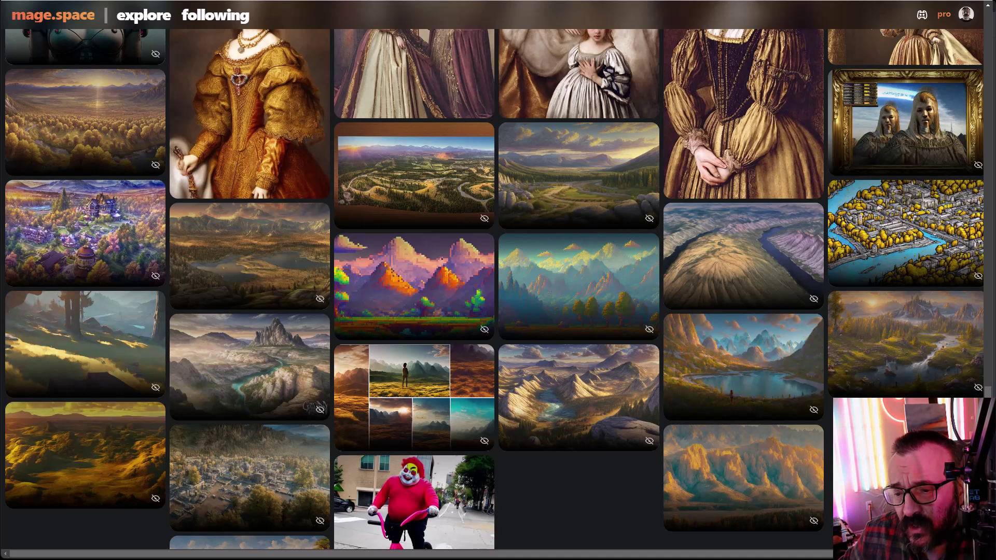
pyautogui.click(438, 192)
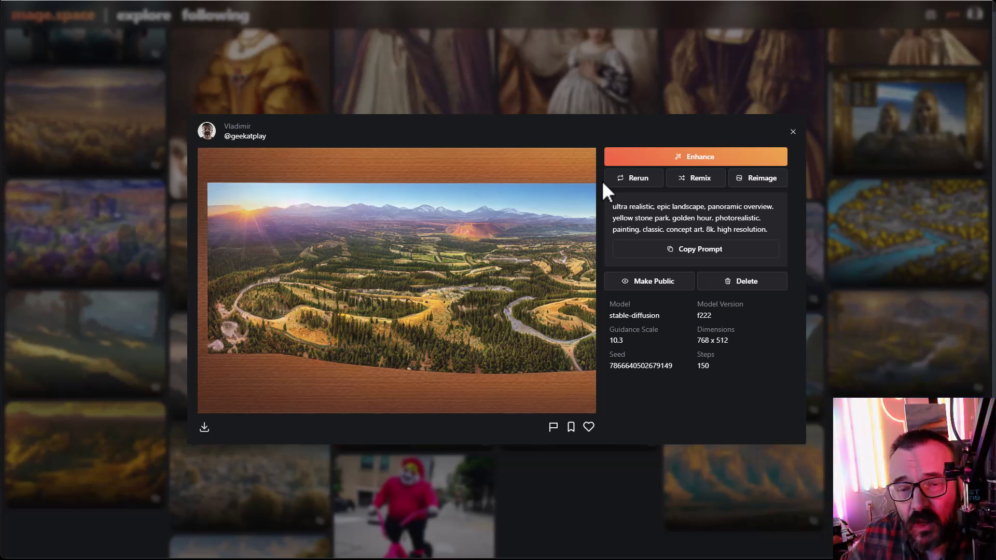
pyautogui.click(792, 132)
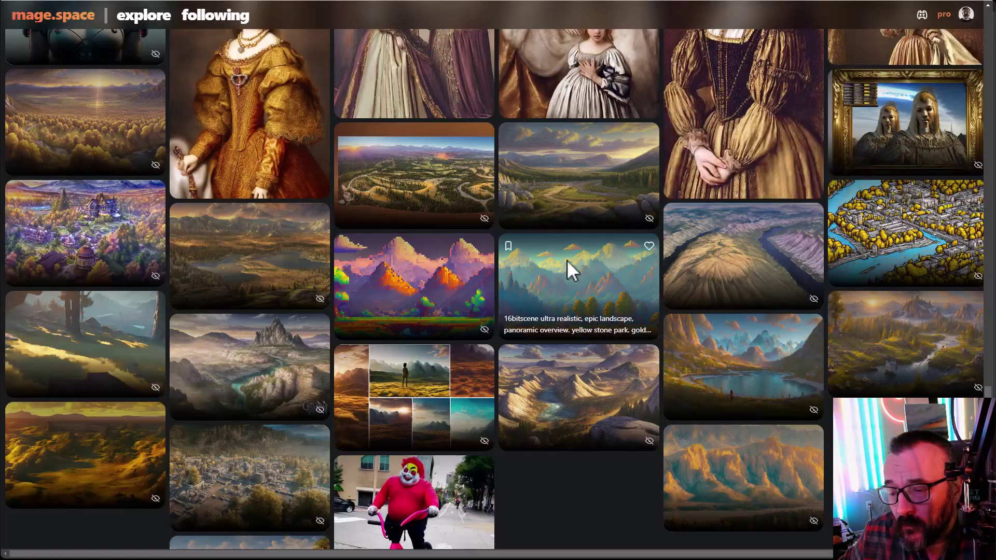
# Review the beach girl creation's details and scroll back up the gallery
pyautogui.scroll(4, 576, 274)
pyautogui.scroll(8, 576, 275)
pyautogui.scroll(-3, 575, 275)
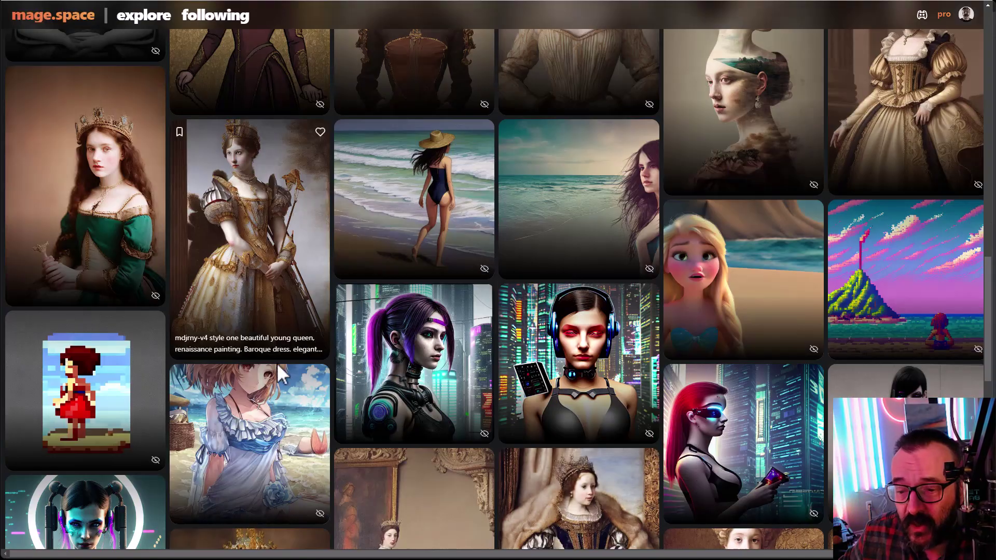
pyautogui.click(327, 401)
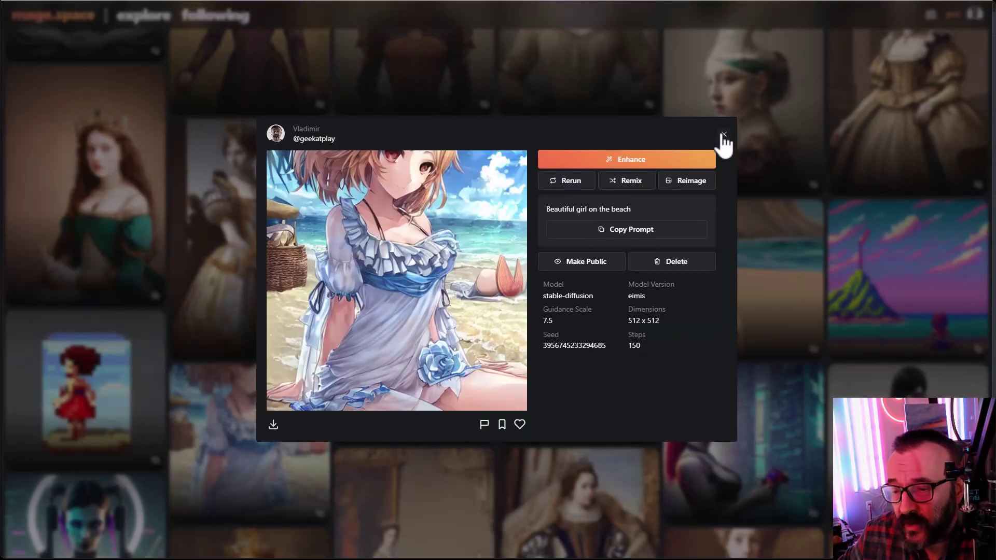
pyautogui.click(724, 135)
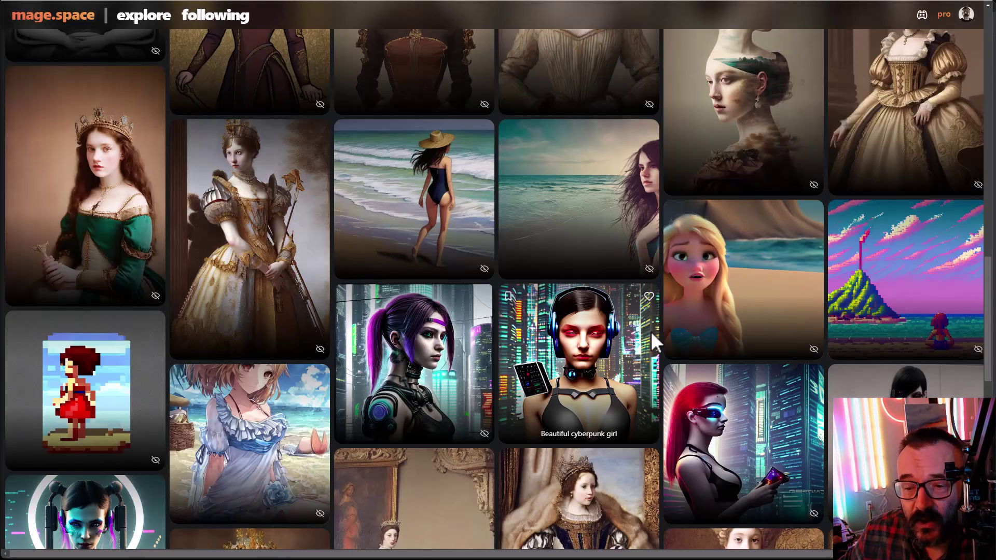
pyautogui.scroll(10, 651, 335)
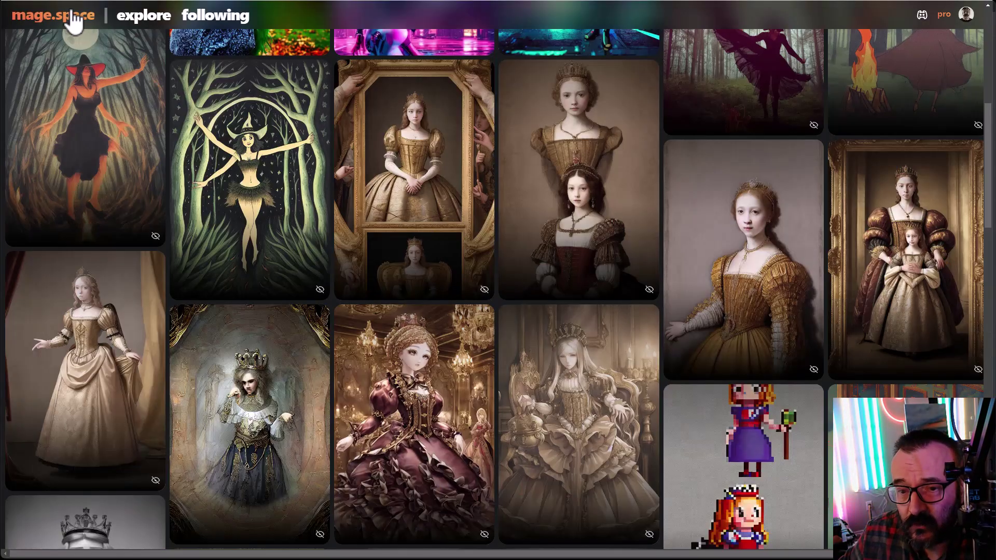
# Return to Mage.space's create page with the green-haired autumn prompt and Landscape (3:2) still set
pyautogui.click(73, 16)
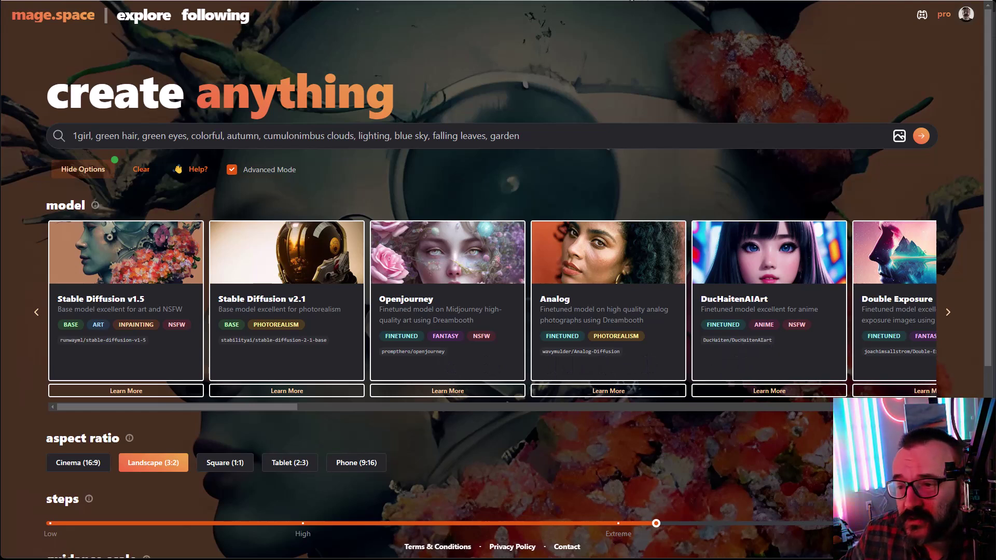
# Glance at the dreamlike-photoreal-2.0 card, then view openjourney's files, including the 2.13 GB mdjrny-v4.ckpt
pyautogui.hotkey('ctrl', 'Tab')
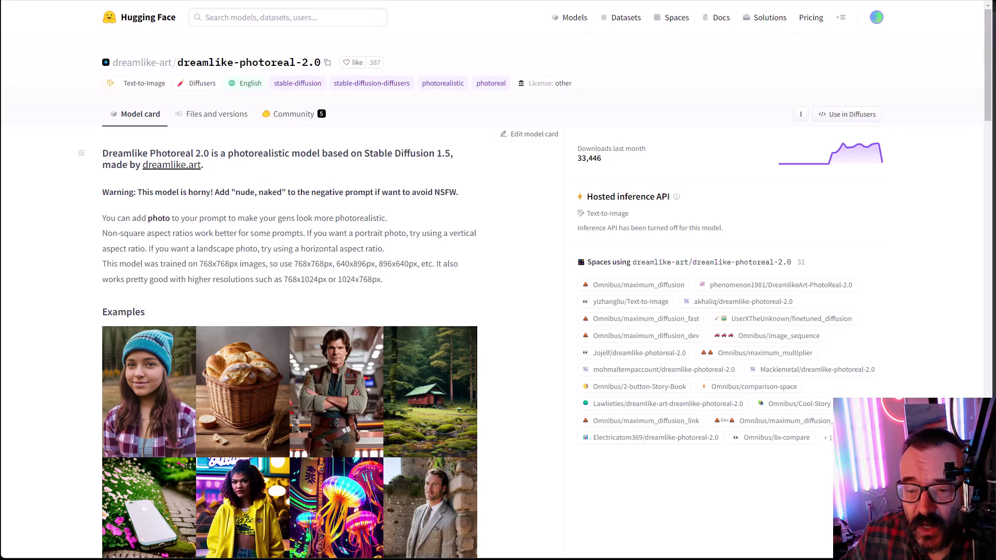
pyautogui.hotkey('ctrl', 'Tab')
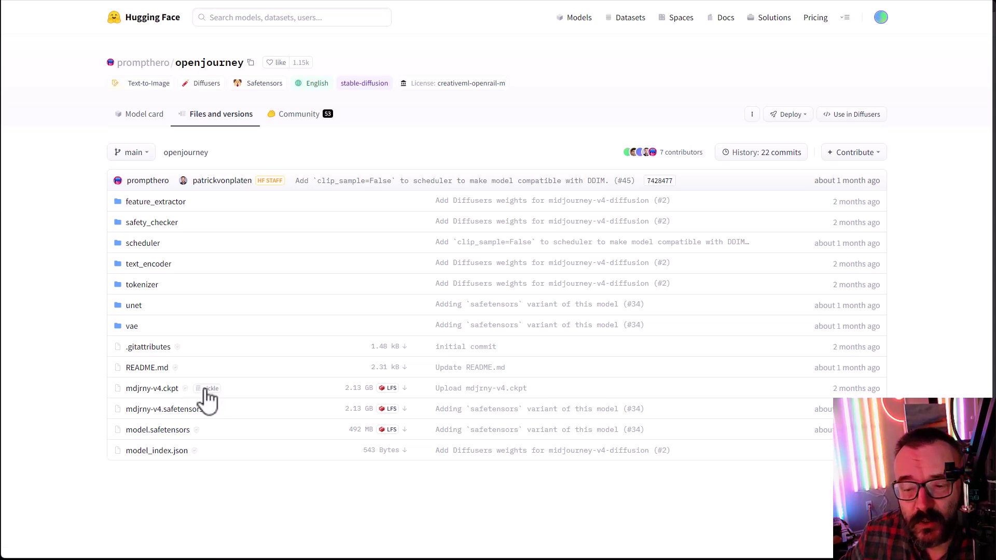
pyautogui.moveTo(213, 399)
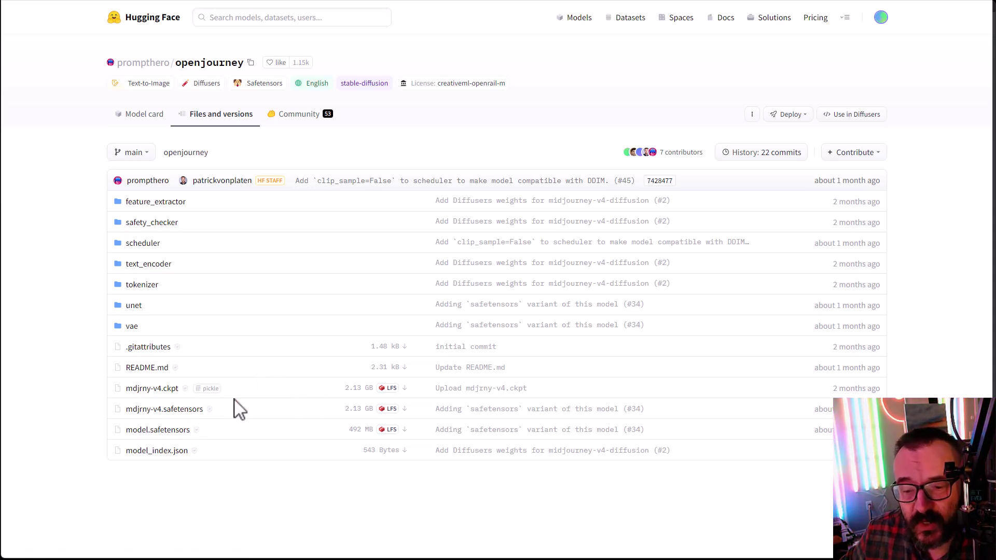
# Look over the local 2048×1024 WebUI render and its checkpoint list, leaving the checkpoint unchanged
pyautogui.hotkey('ctrl', 'Tab')
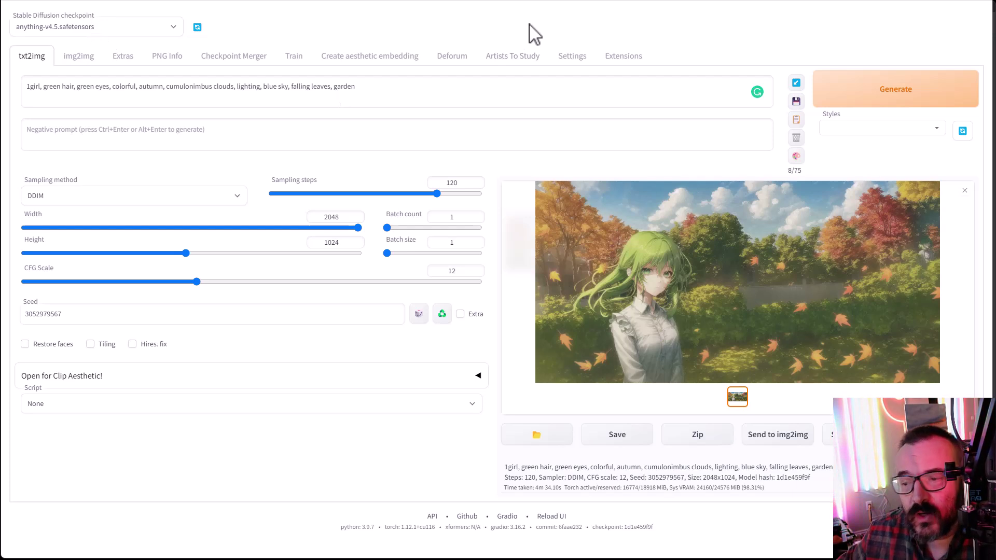
pyautogui.click(172, 29)
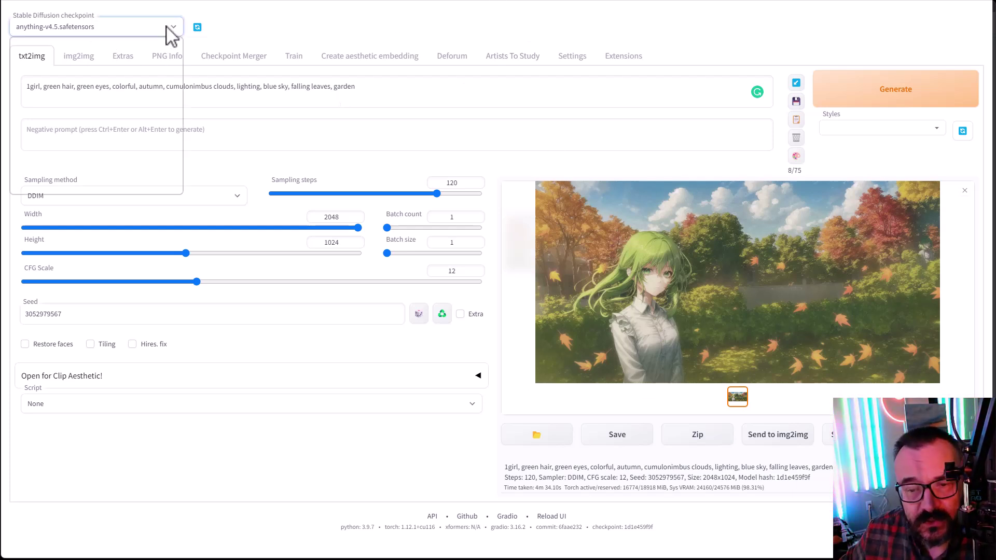
pyautogui.click(382, 15)
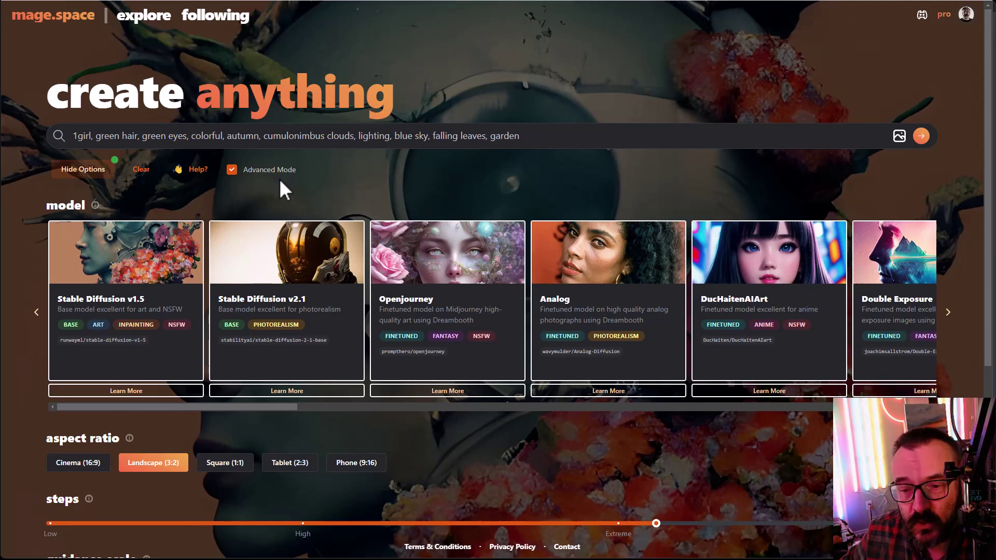
pyautogui.scroll(-1, 280, 178)
pyautogui.scroll(1, 599, 413)
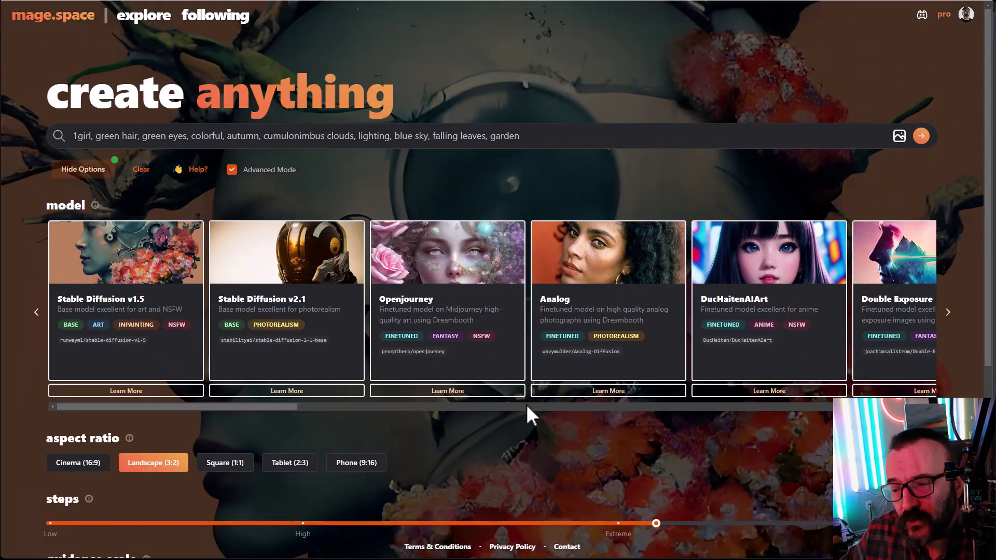
pyautogui.moveTo(244, 405); pyautogui.dragTo(215, 410)
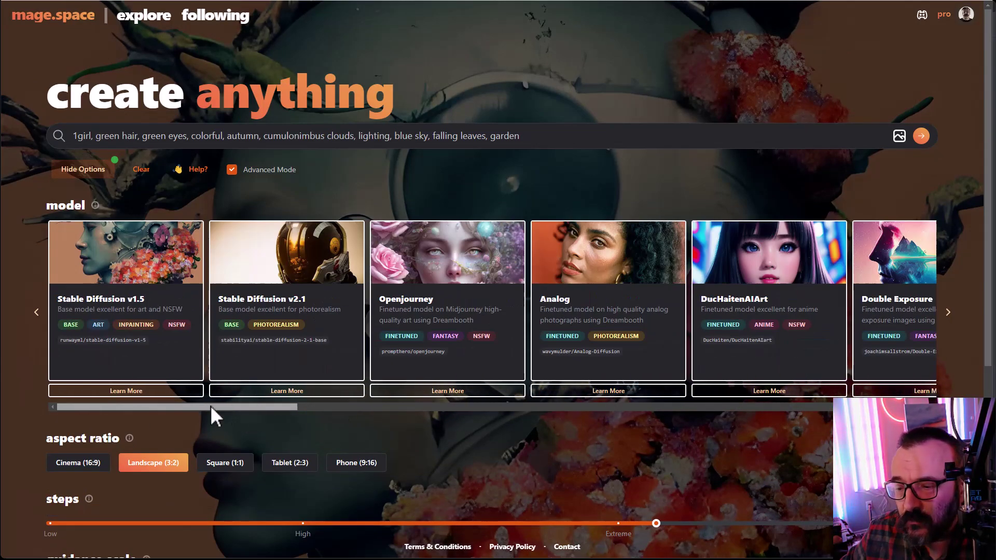